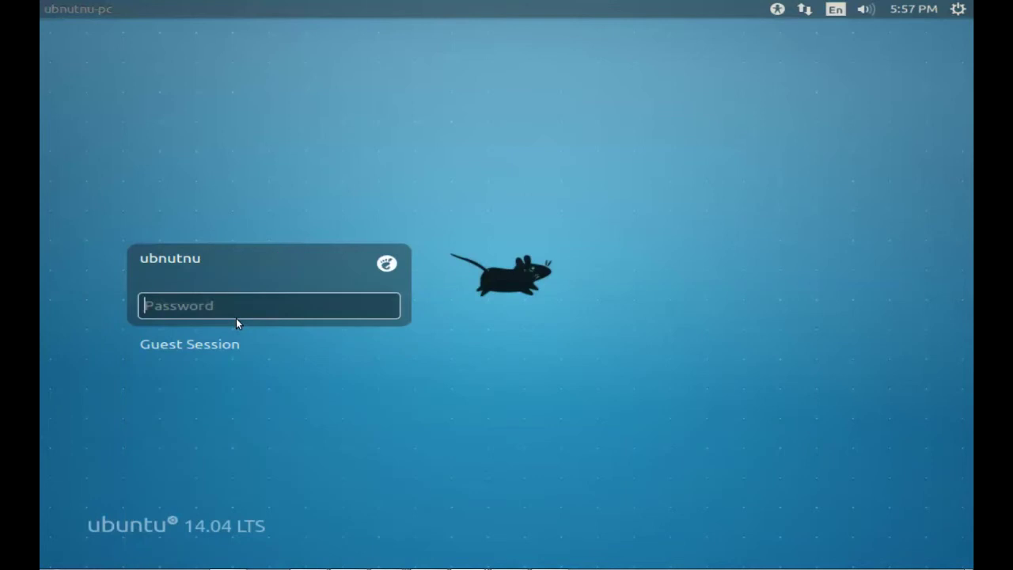
Step: Enter the account password and log in to the GNOME session
type("••••")
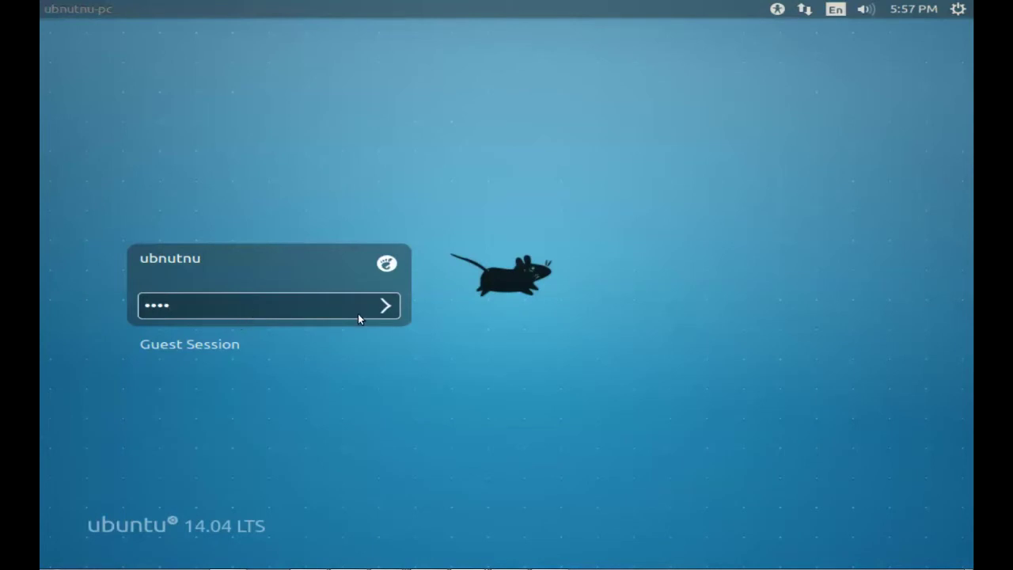
left_click(386, 308)
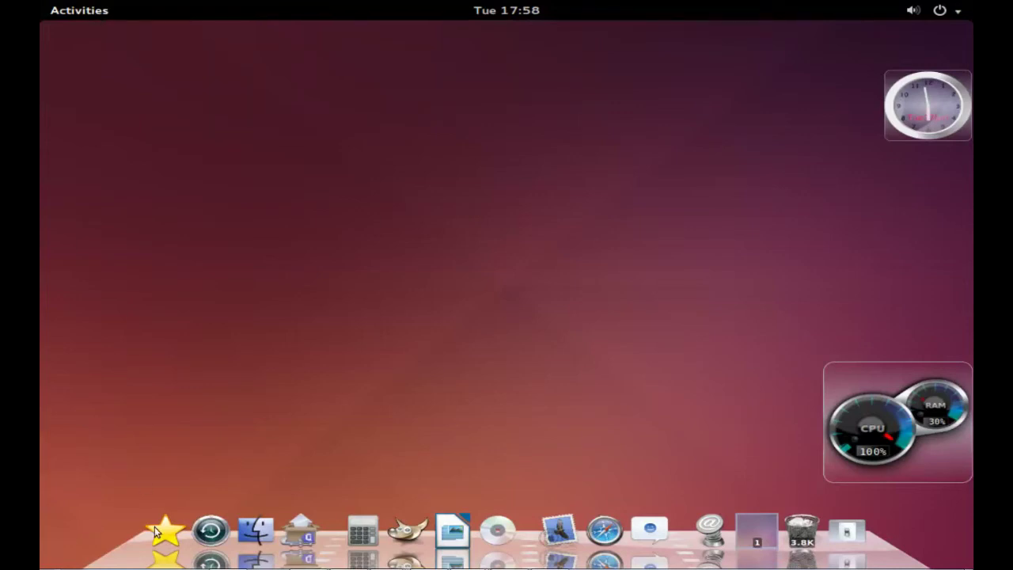
Step: Open the GNOME activities overview with the Super key
key("super")
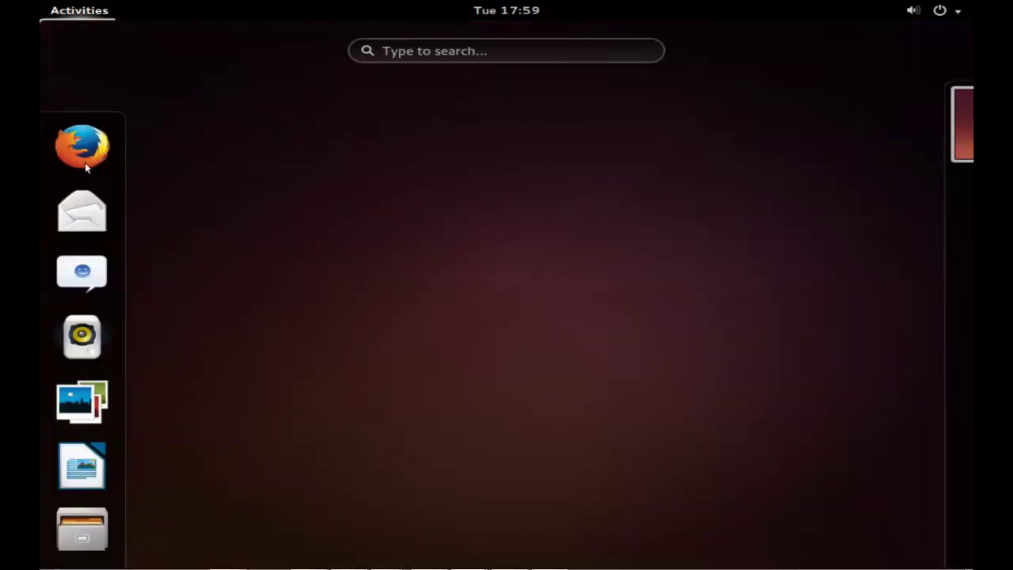
left_click(424, 53)
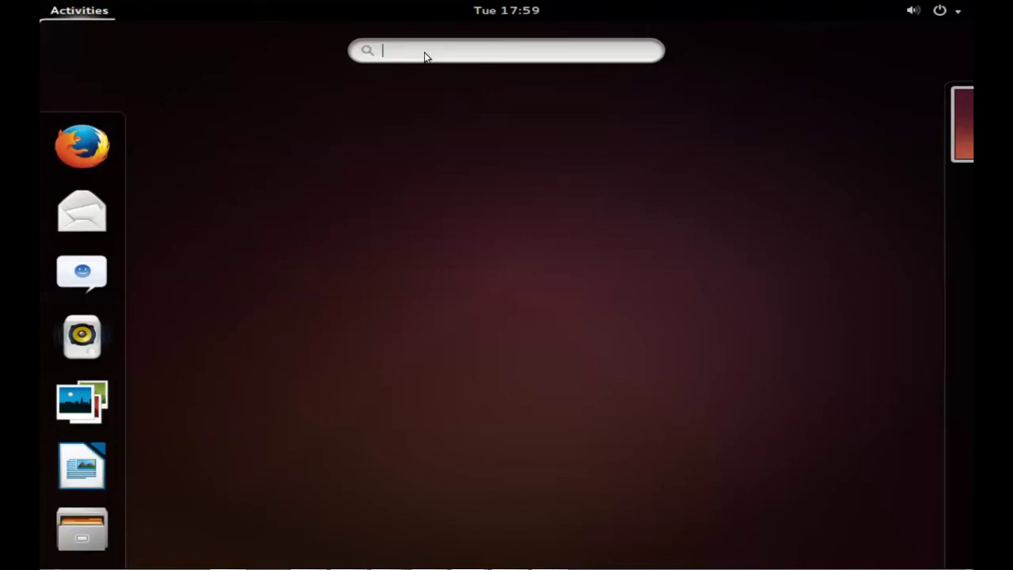
type("gimp")
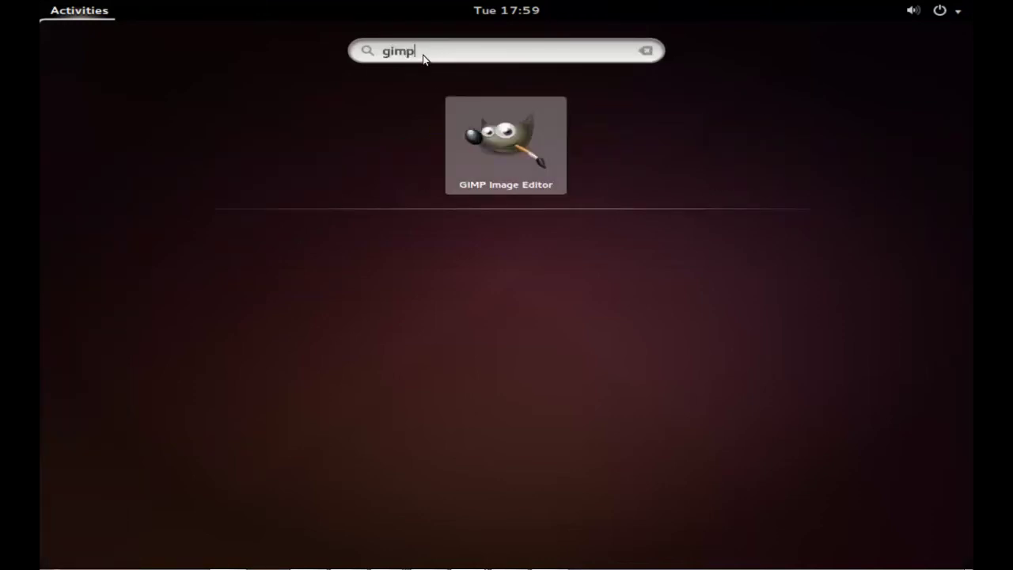
left_click(90, 14)
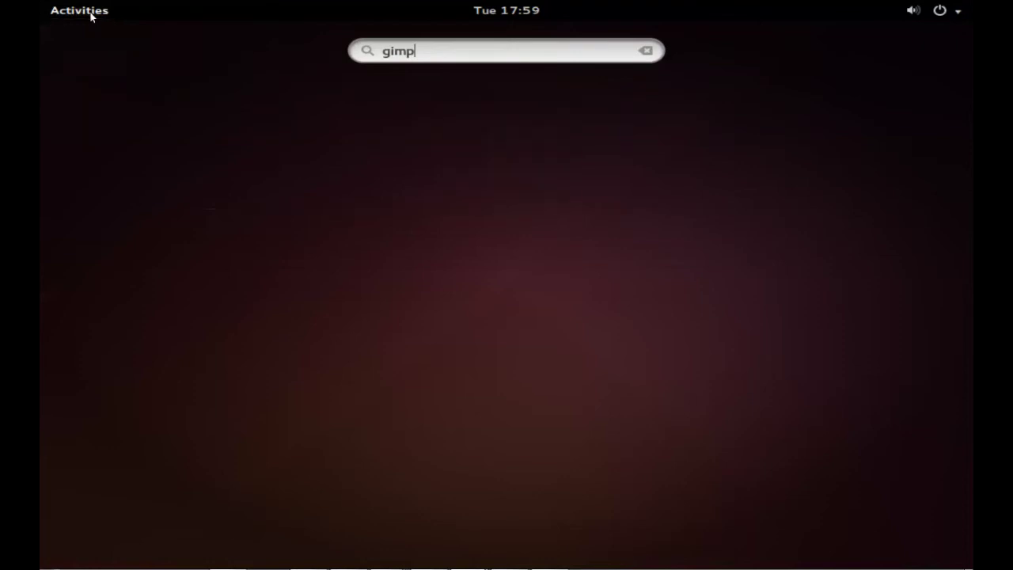
left_click(960, 16)
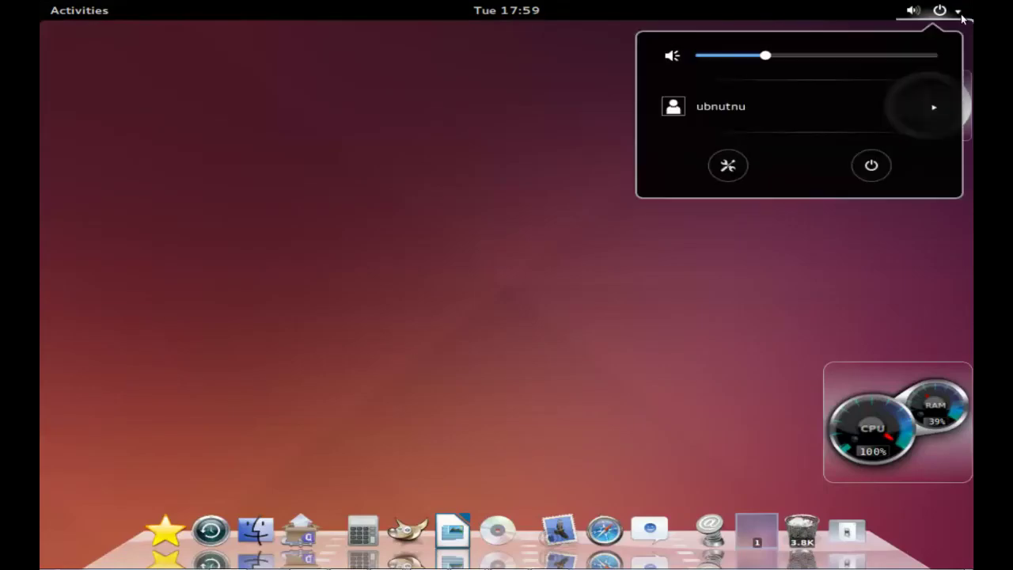
left_click(496, 309)
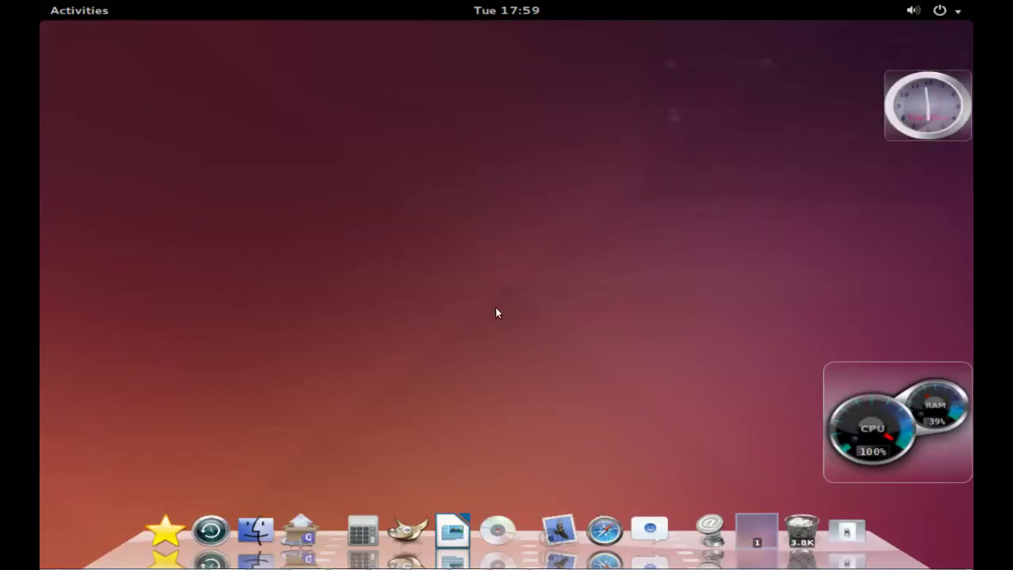
Step: Put Google Chrome launchers from the Applications Menu on the desktop and the dock
left_click(170, 522)
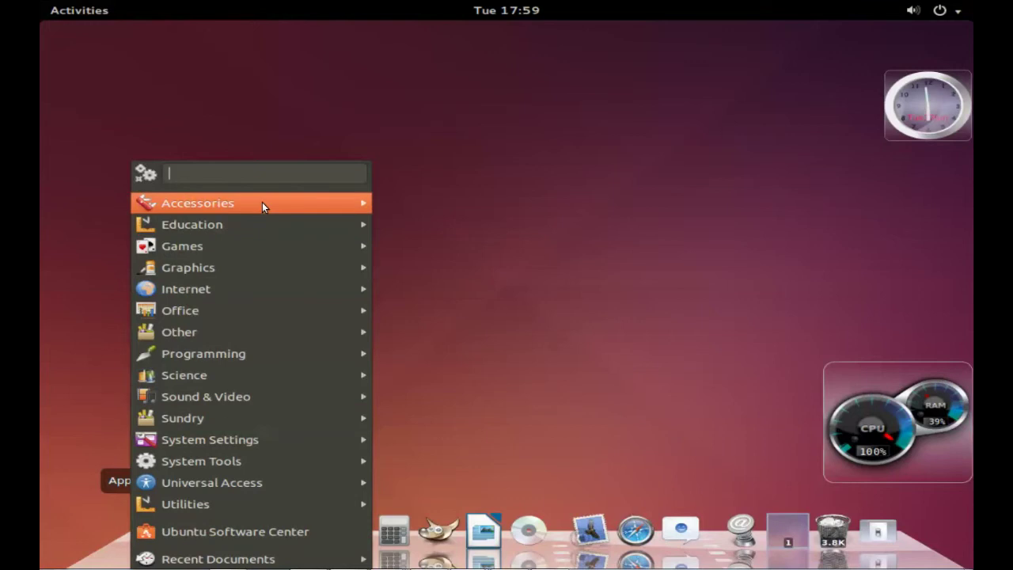
mouse_move(262, 204)
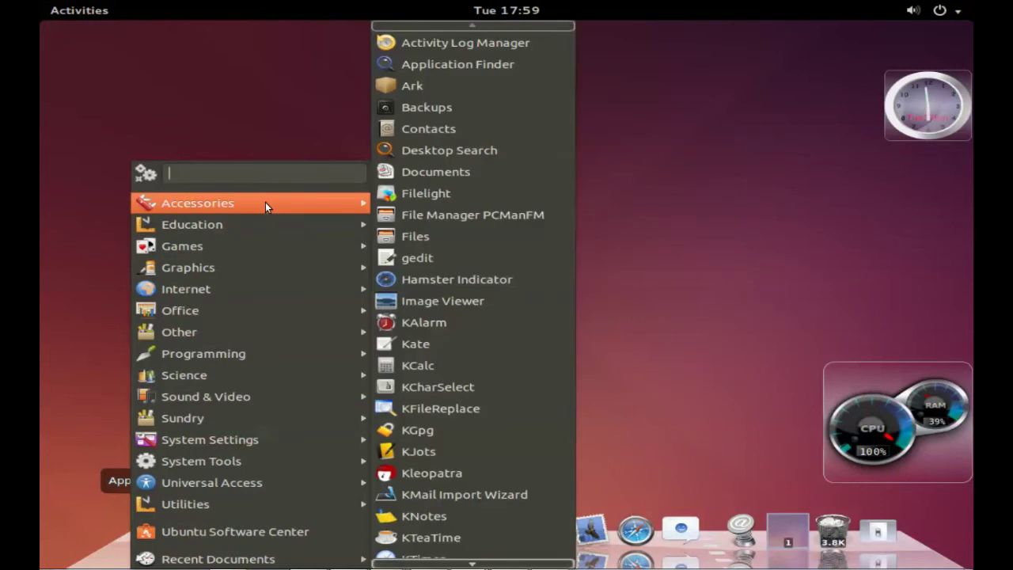
mouse_move(258, 233)
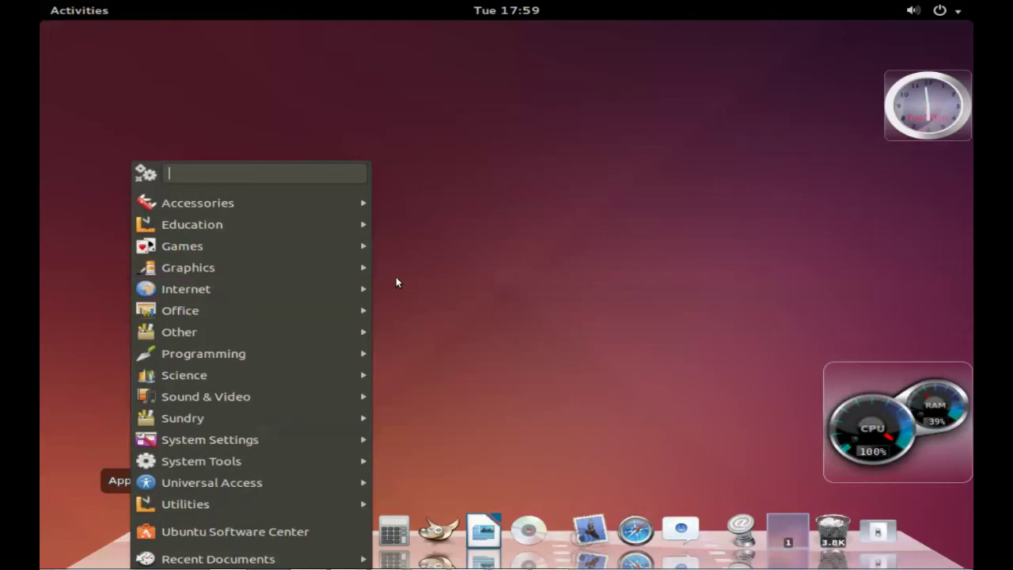
mouse_move(350, 289)
left_click_drag(424, 282, 673, 238)
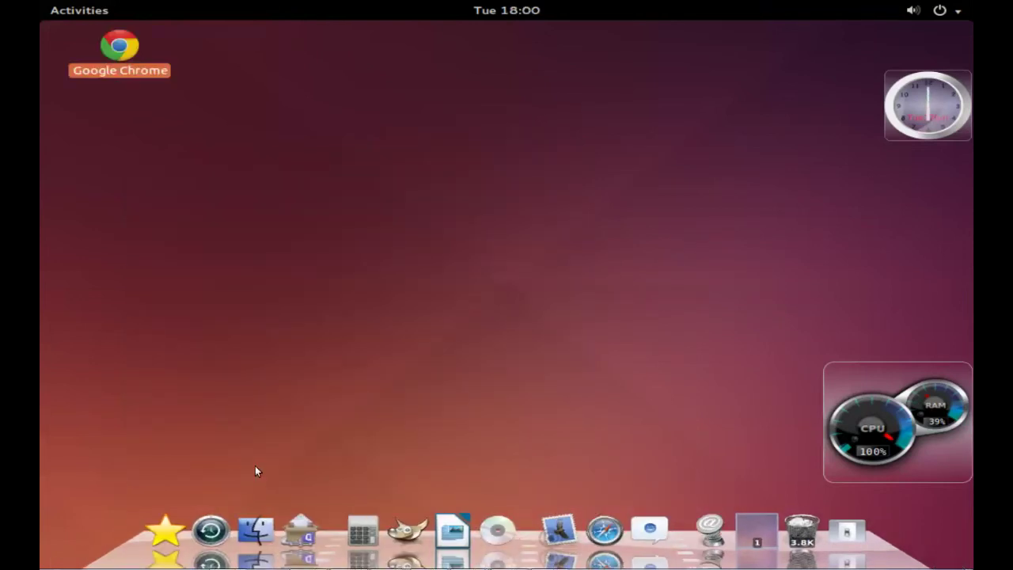
mouse_move(123, 68)
left_mouse_down()
mouse_move(360, 513)
mouse_move(356, 535)
mouse_move(344, 532)
left_mouse_up()
Step: Move the Opera desktop icon toward the centre of the desktop
left_click(169, 526)
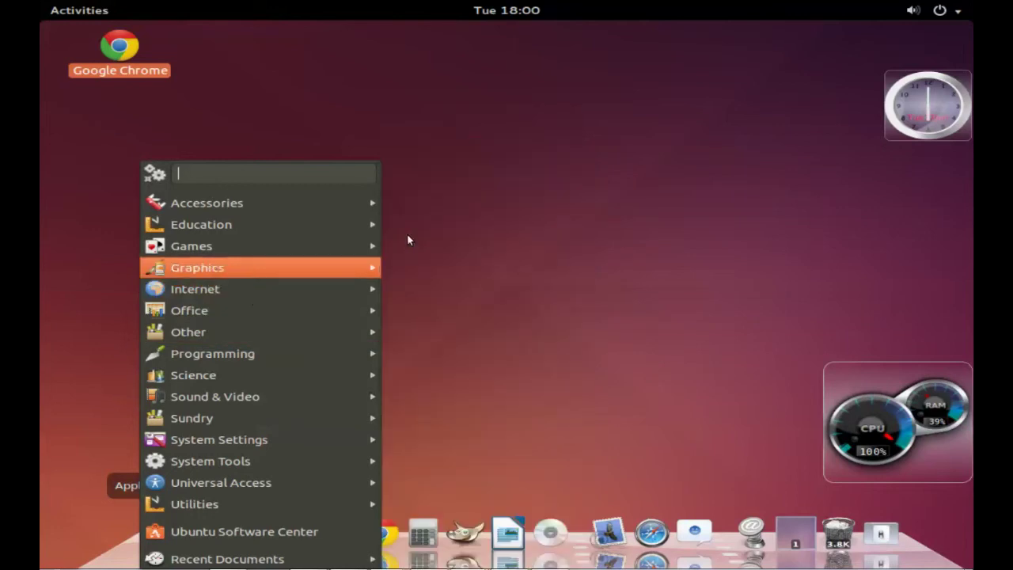
left_click(688, 370)
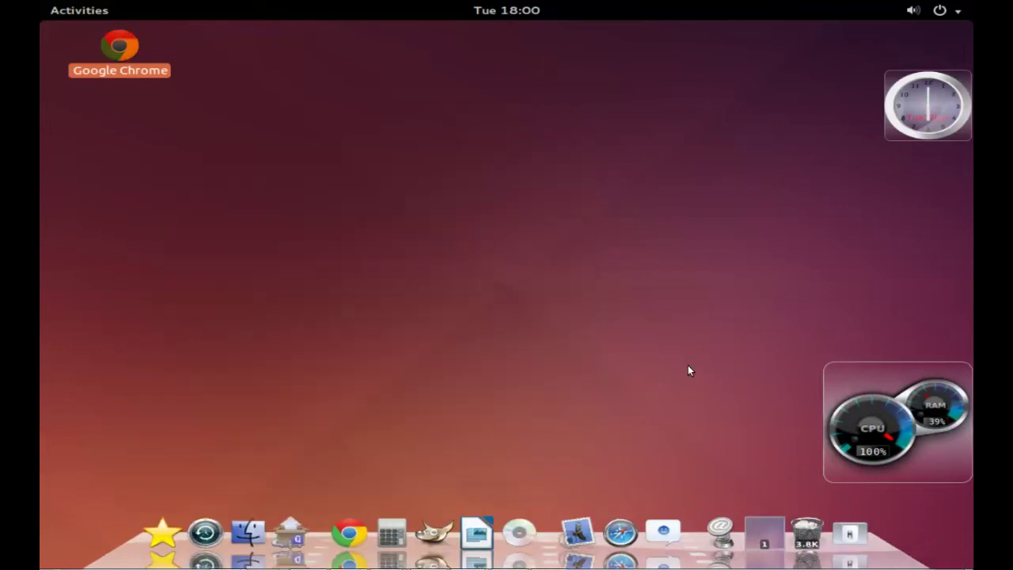
left_click_drag(672, 354, 531, 198)
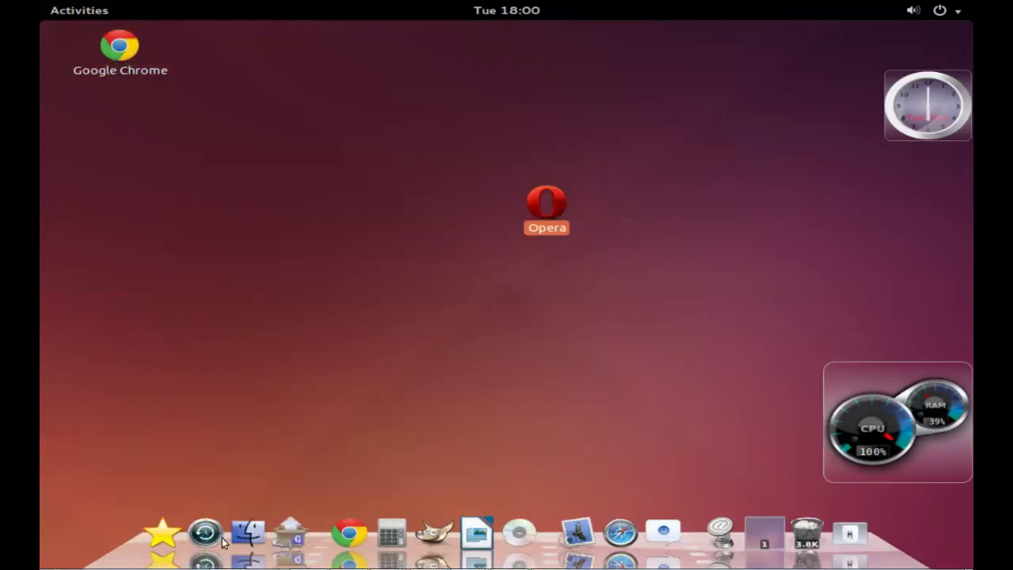
Step: Browse the Applications Menu categories, then close the menu
left_click(162, 531)
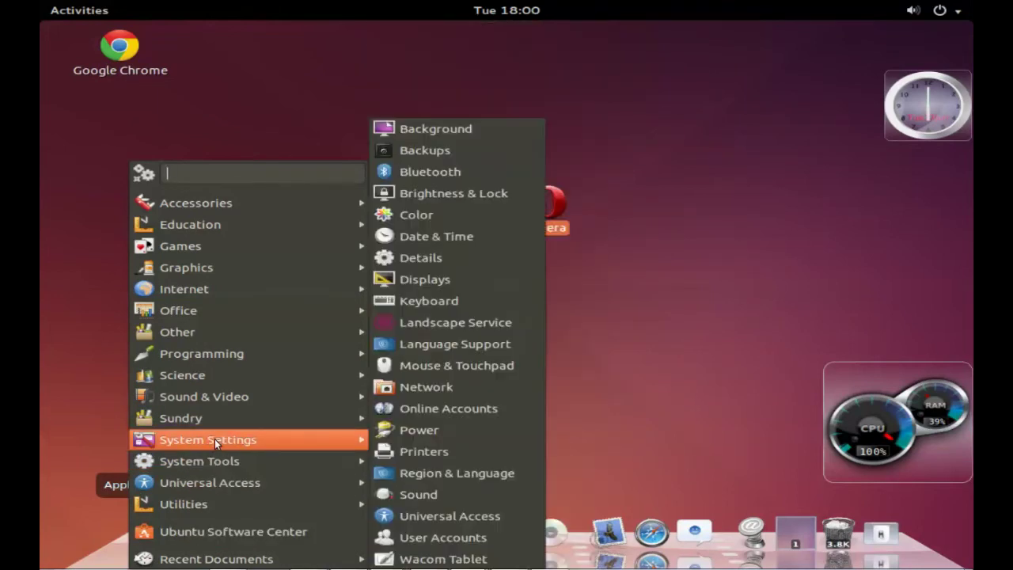
mouse_move(218, 465)
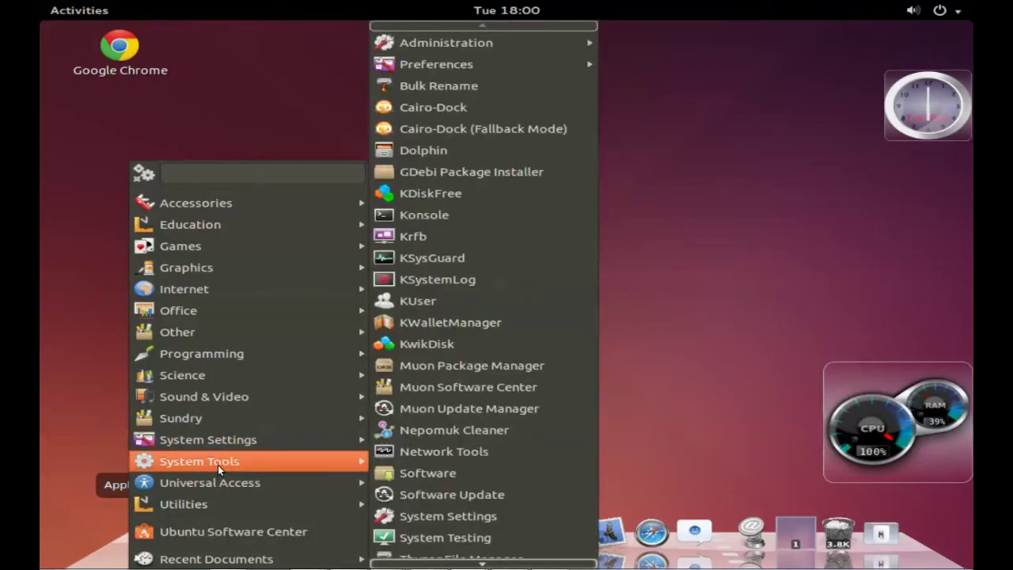
mouse_move(219, 442)
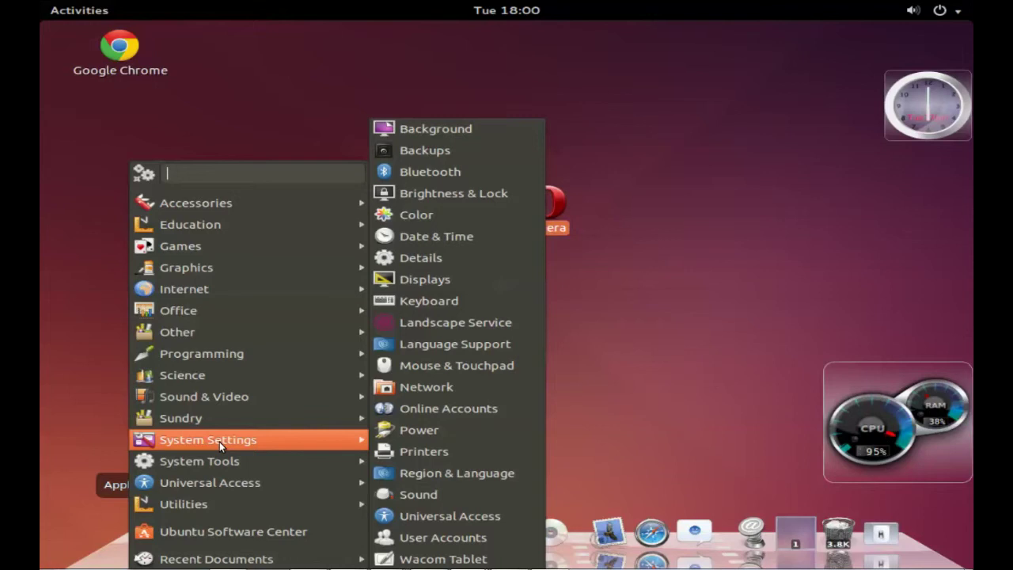
mouse_move(218, 418)
mouse_move(223, 396)
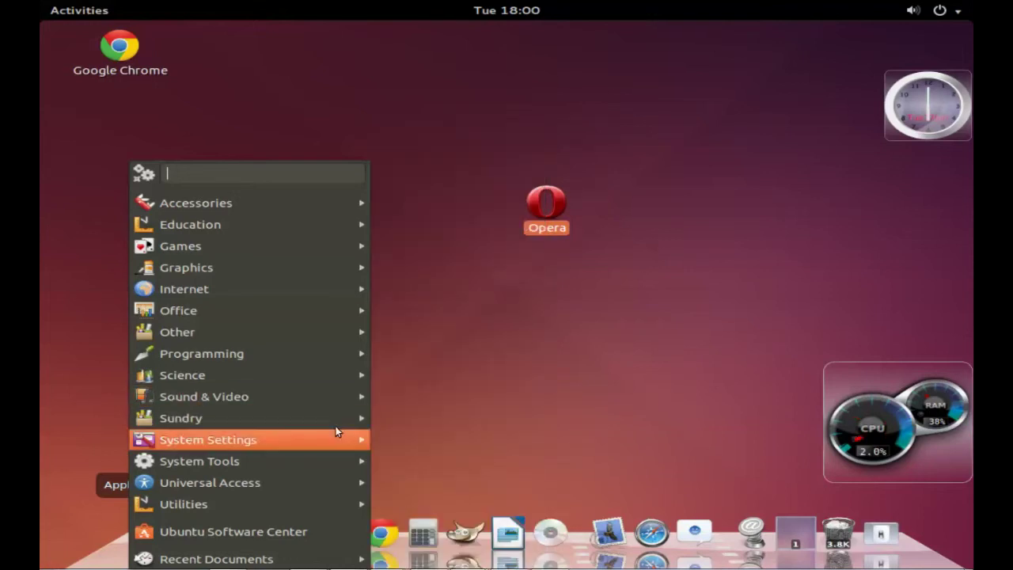
mouse_move(338, 439)
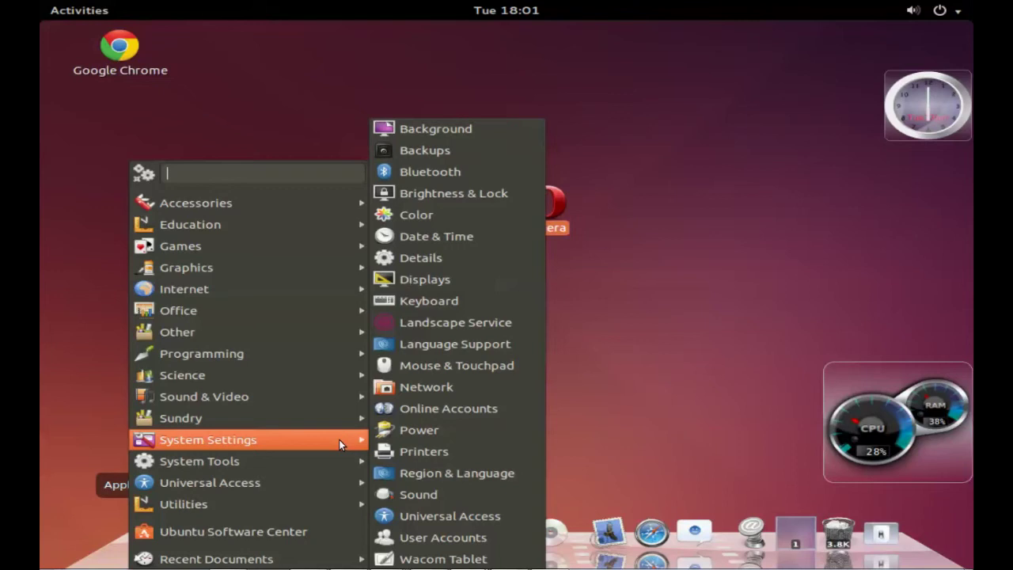
mouse_move(332, 418)
mouse_move(331, 399)
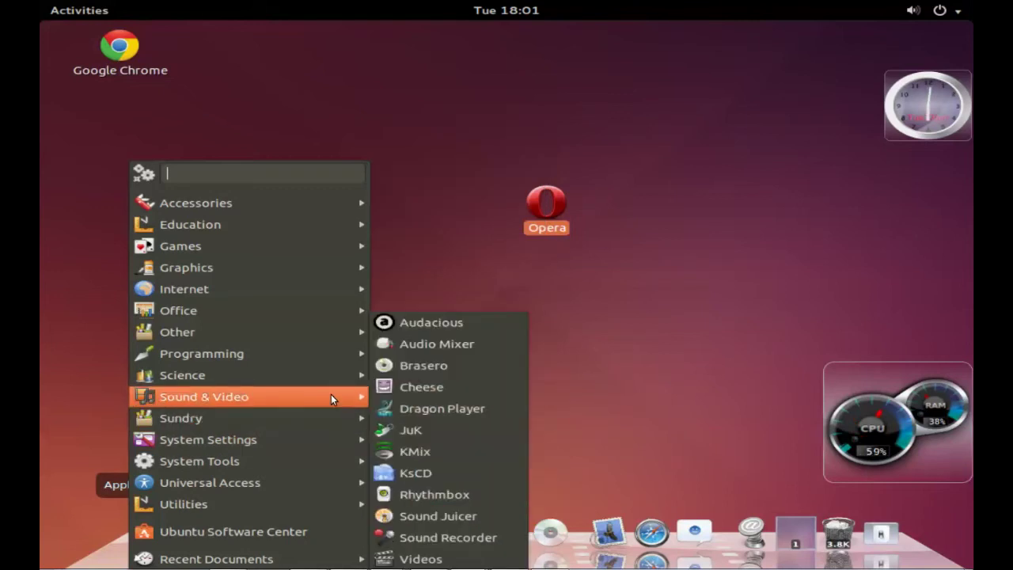
mouse_move(330, 342)
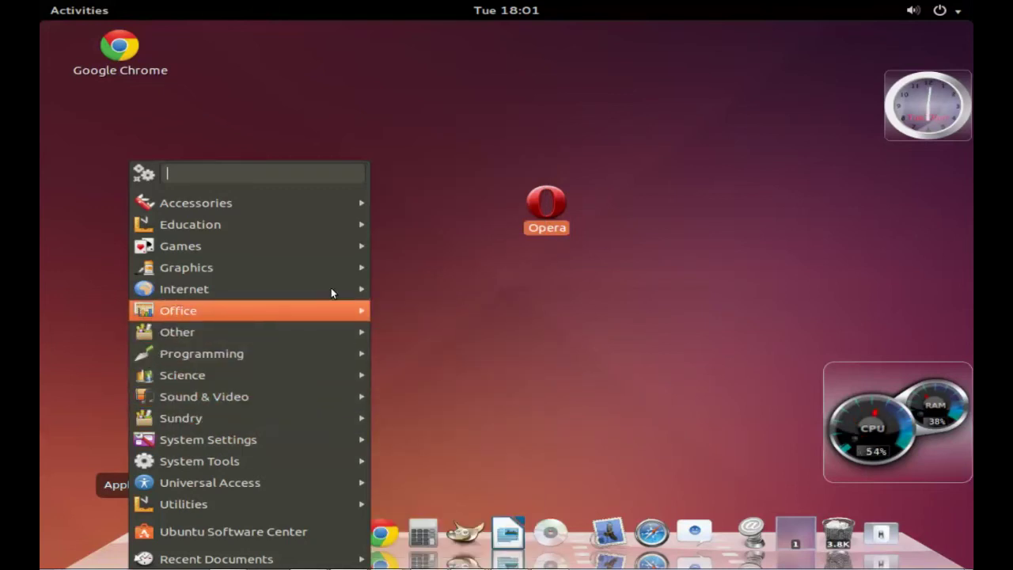
mouse_move(331, 289)
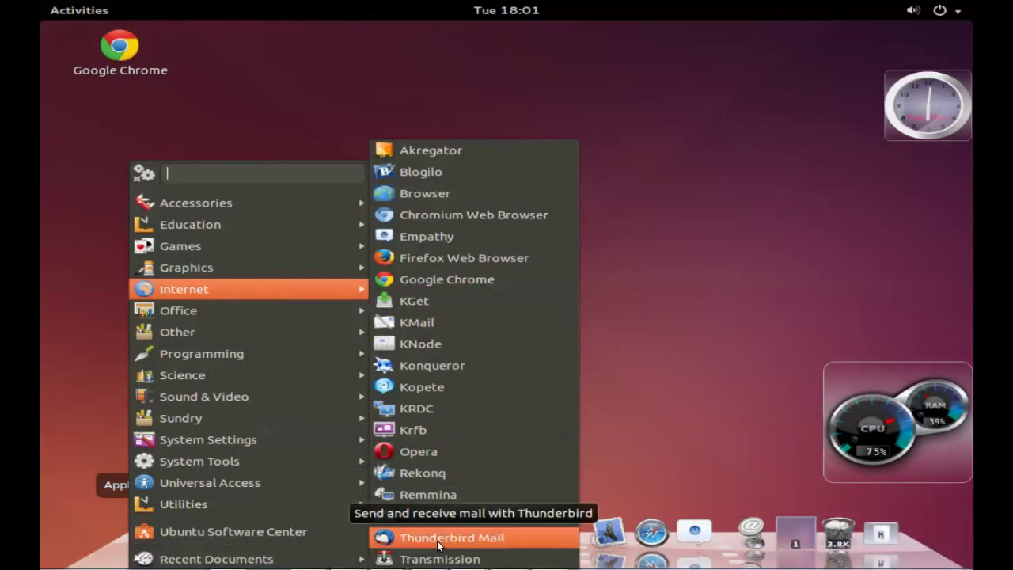
left_click(628, 349)
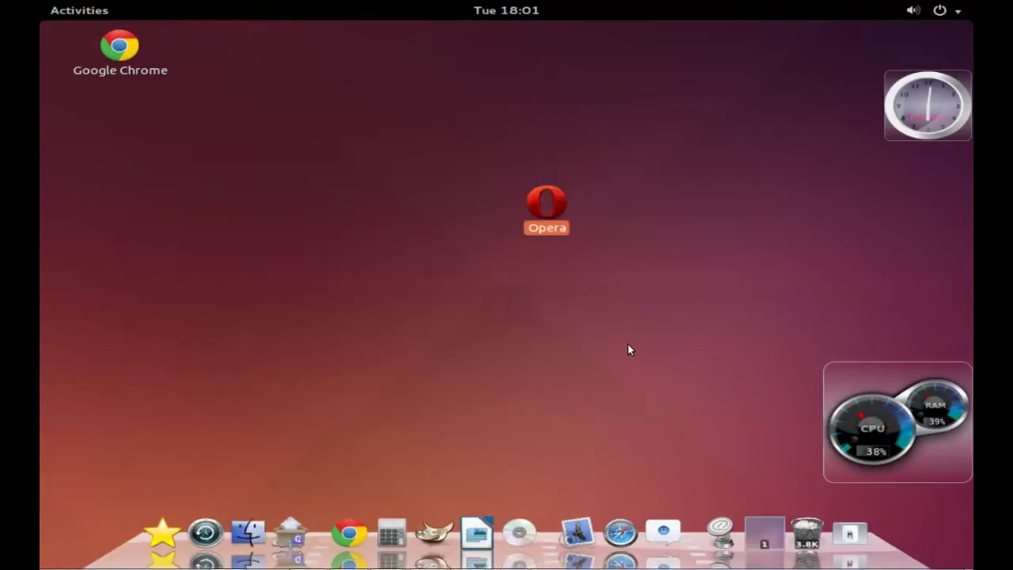
Step: Log out using the dock's shutdown applet
left_click(851, 533)
left_click(789, 501)
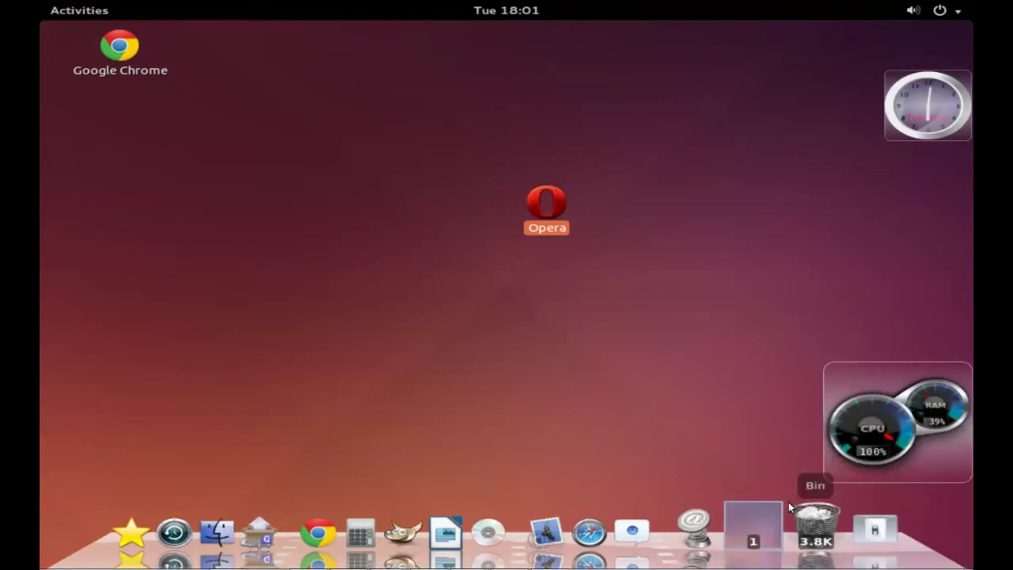
left_click(688, 354)
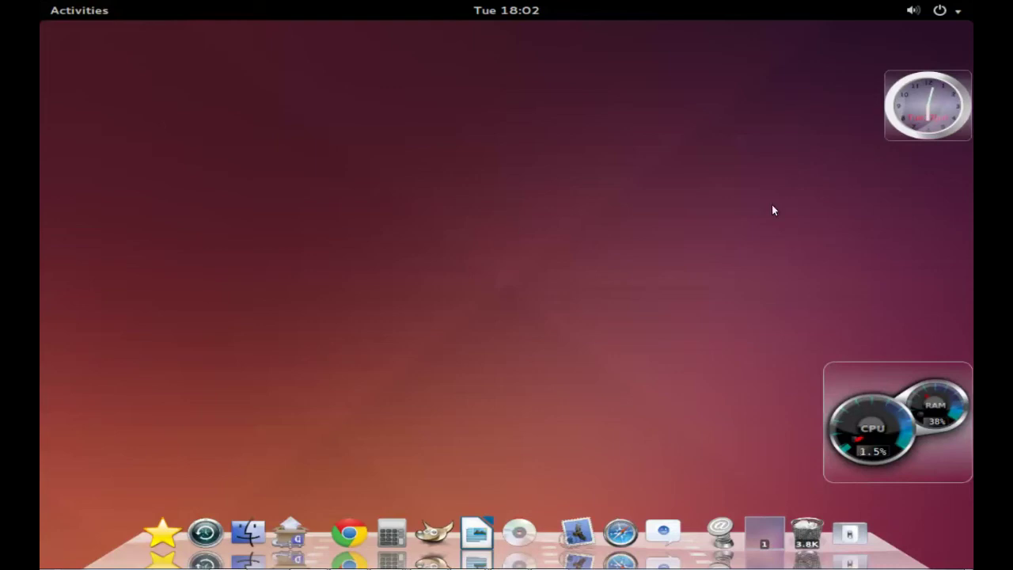
Step: Right-click the right end of the dock for its context menu
right_click(885, 555)
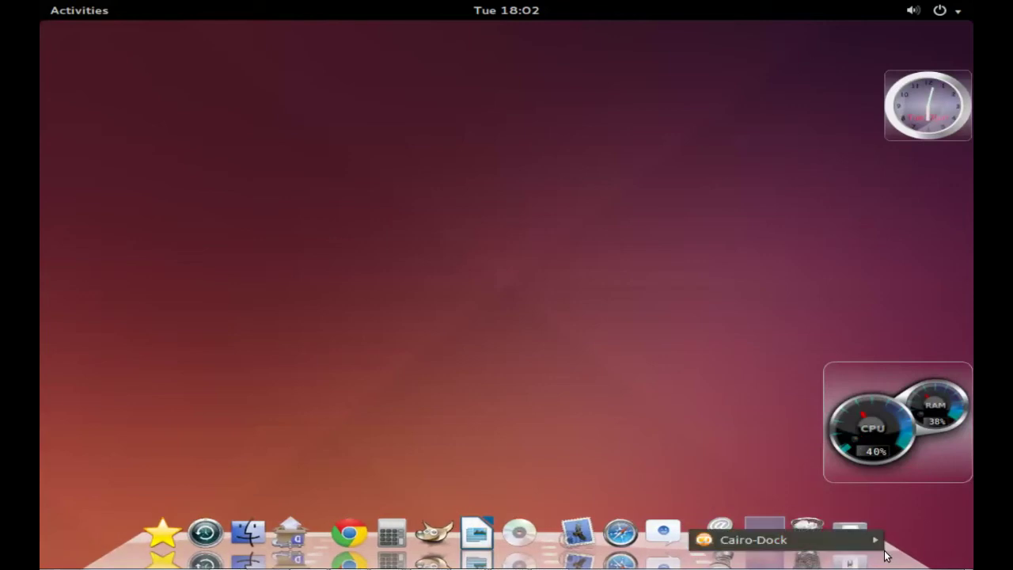
Step: Open Cairo-Dock's configuration window from the dock context menu
mouse_move(873, 546)
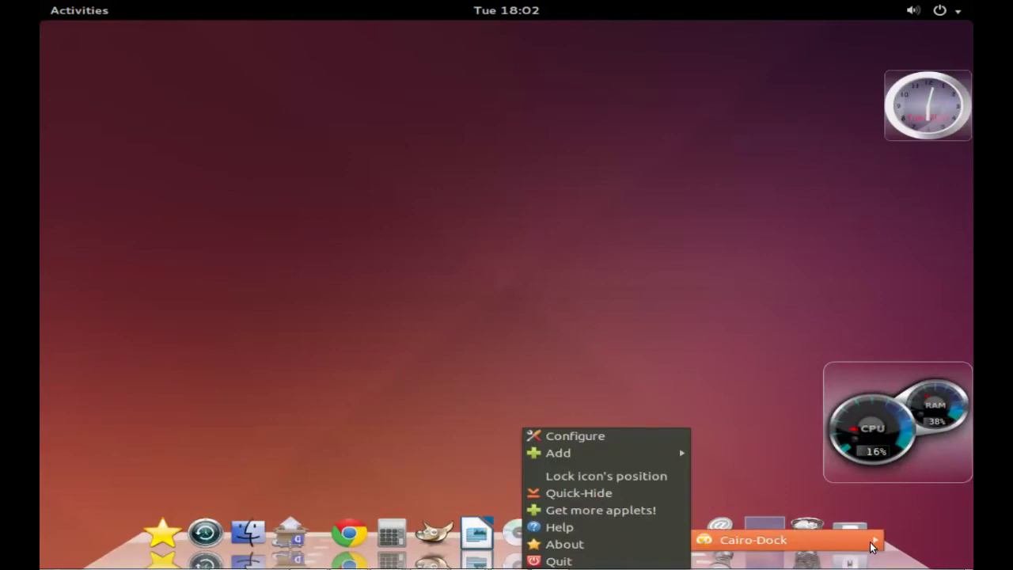
left_click(595, 438)
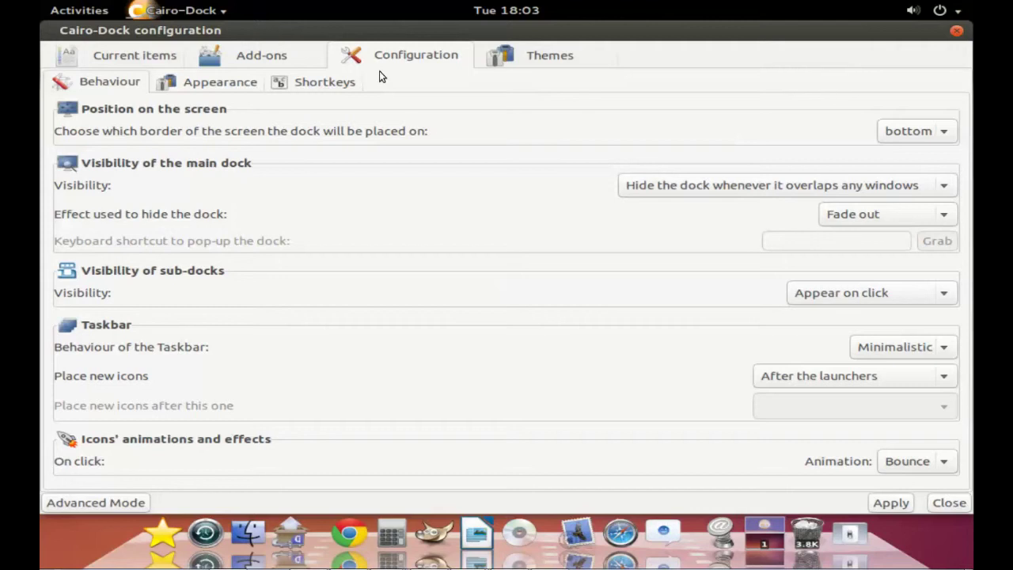
Step: Switch to Advanced Mode, browse the applet categories and enable the Show Desktop applet
left_click(105, 504)
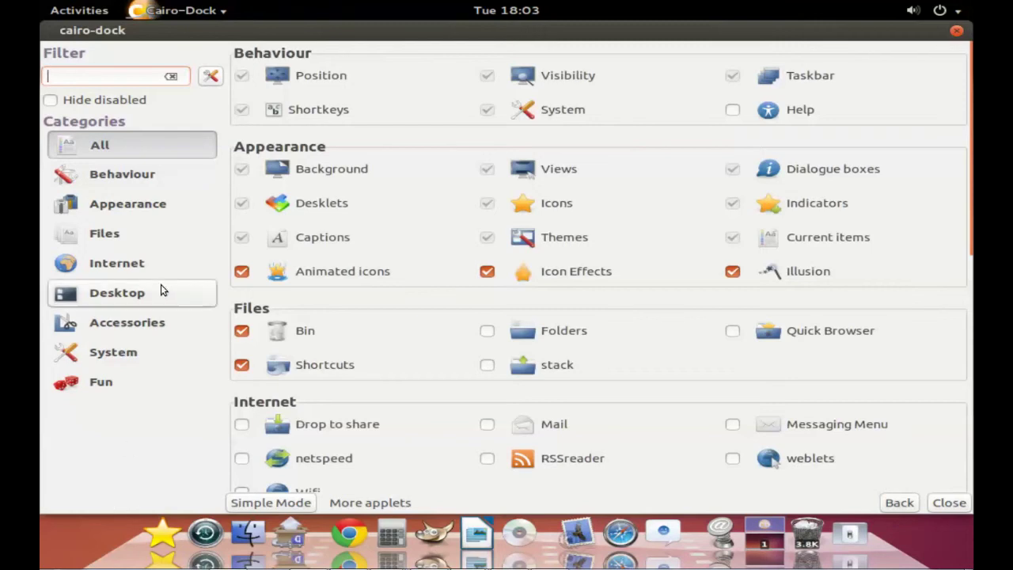
left_click(119, 174)
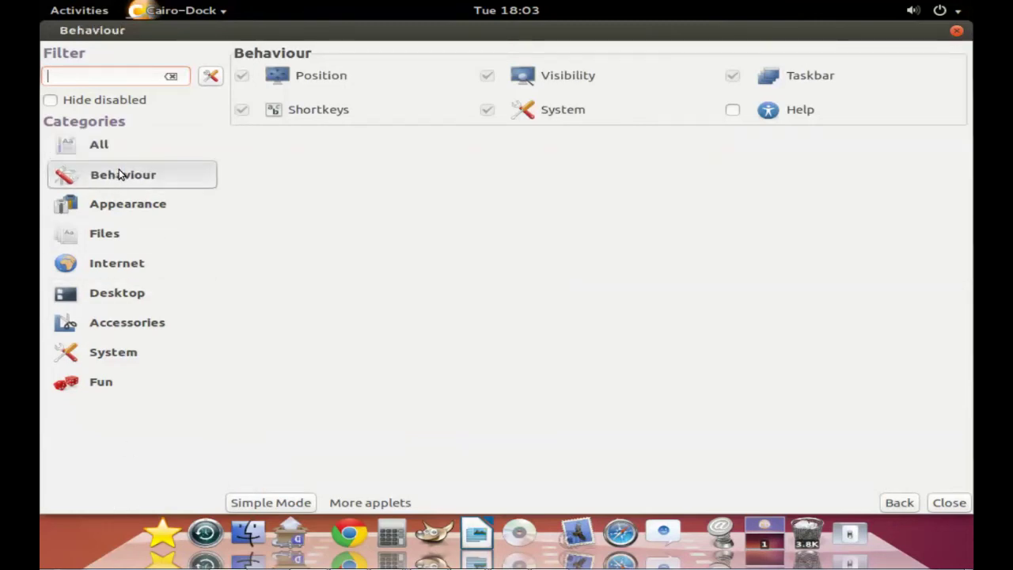
left_click(121, 208)
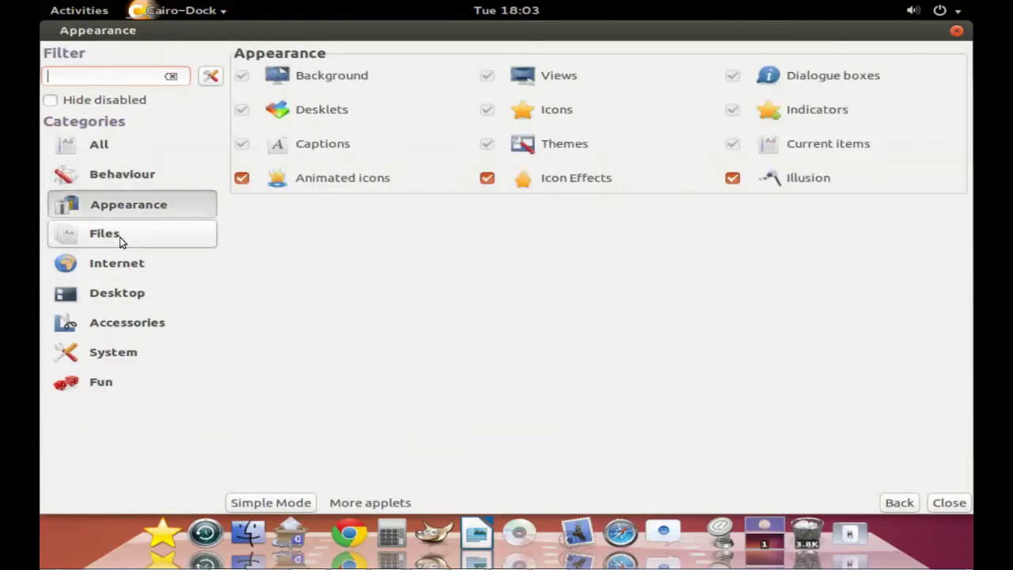
left_click(120, 237)
left_click(121, 270)
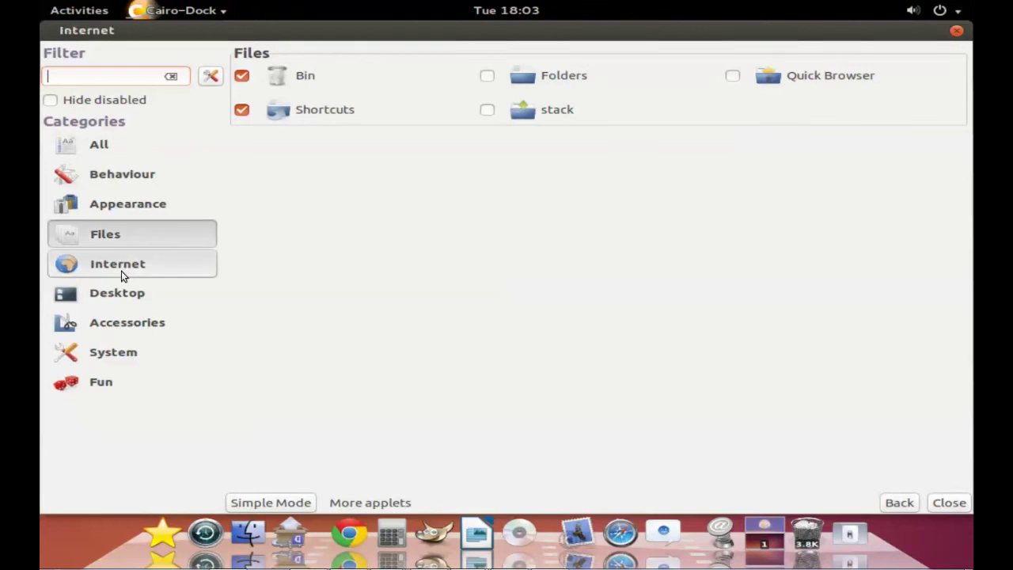
left_click(125, 294)
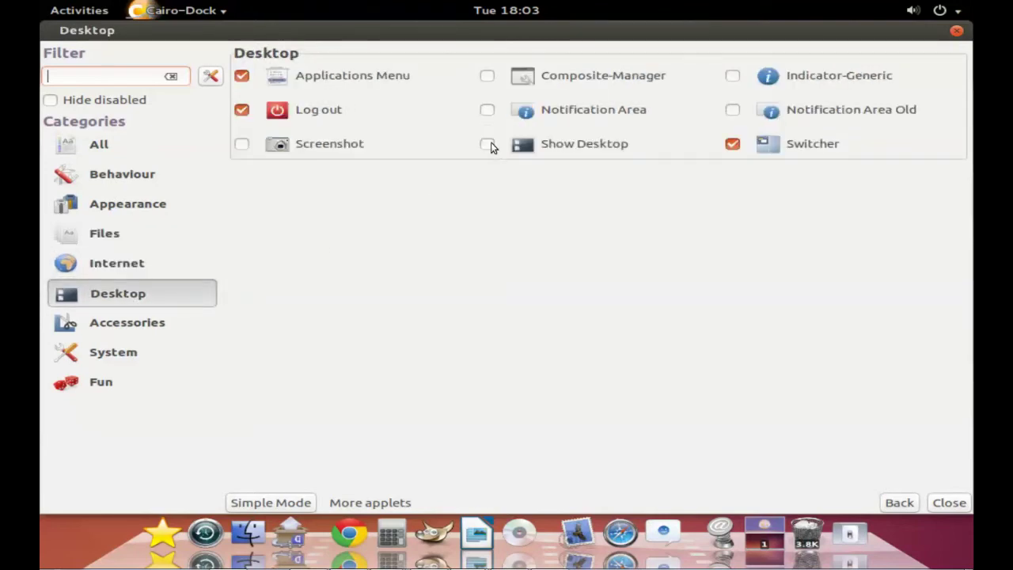
left_click(487, 144)
Step: Enable the Cairo-Penguin and Show Mouse applets, then list all applets again
left_click(146, 321)
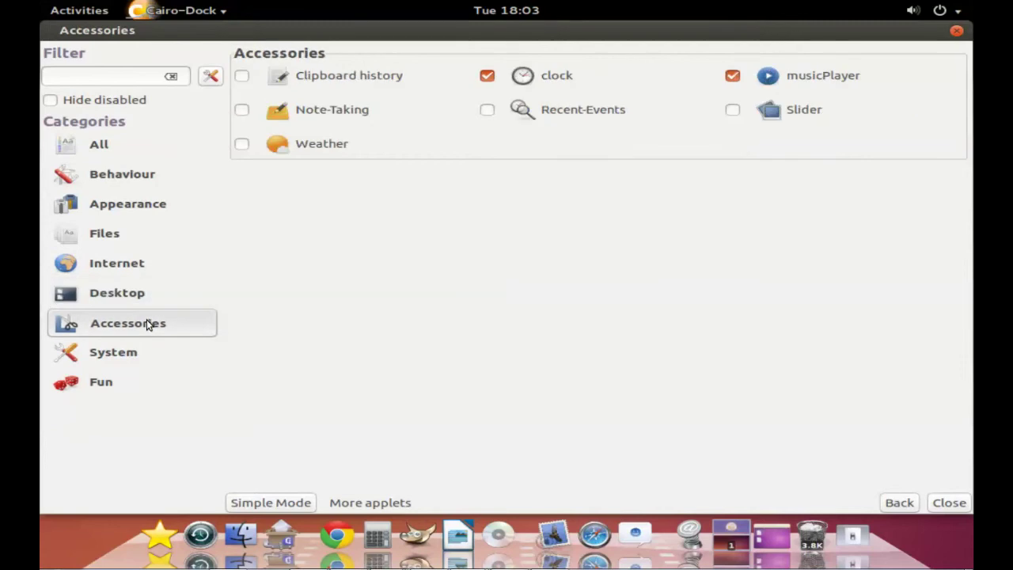
left_click(125, 354)
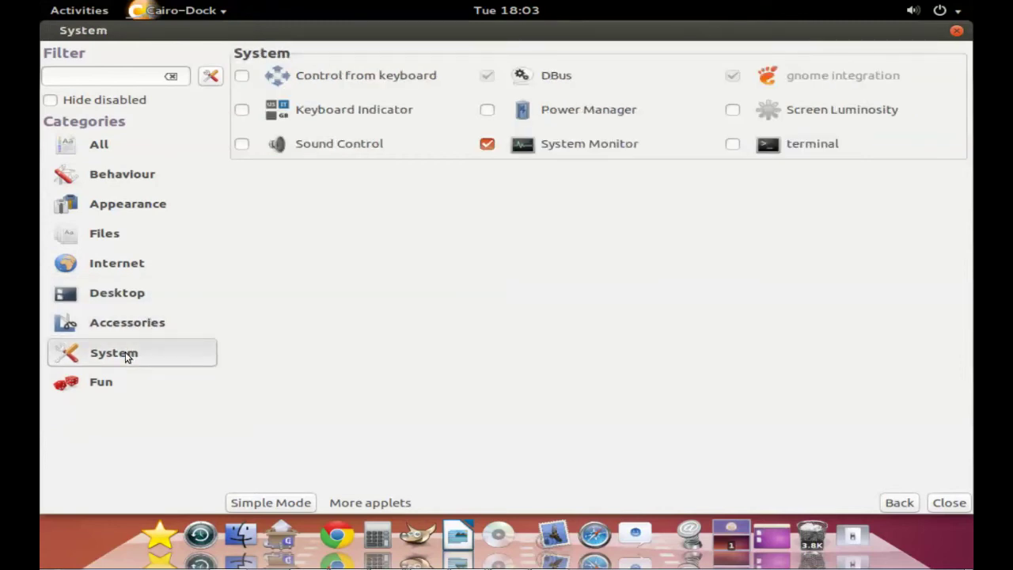
left_click(99, 378)
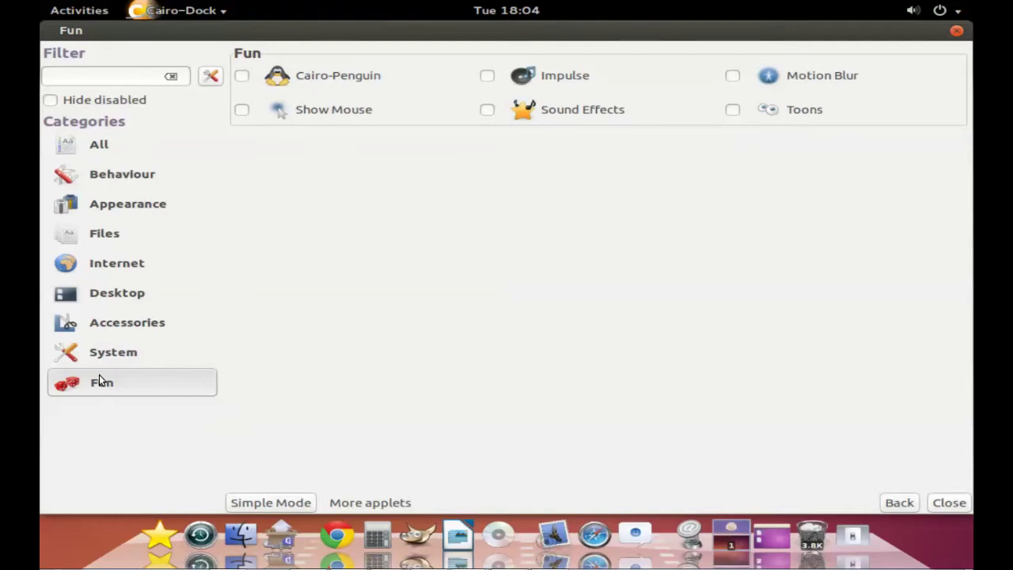
left_click(242, 76)
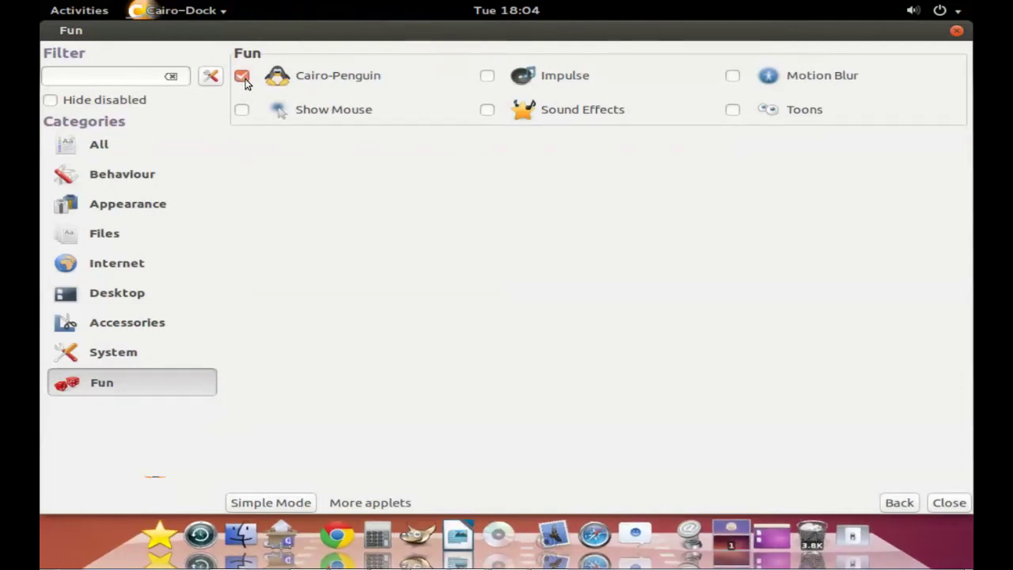
left_click(241, 111)
left_click(99, 153)
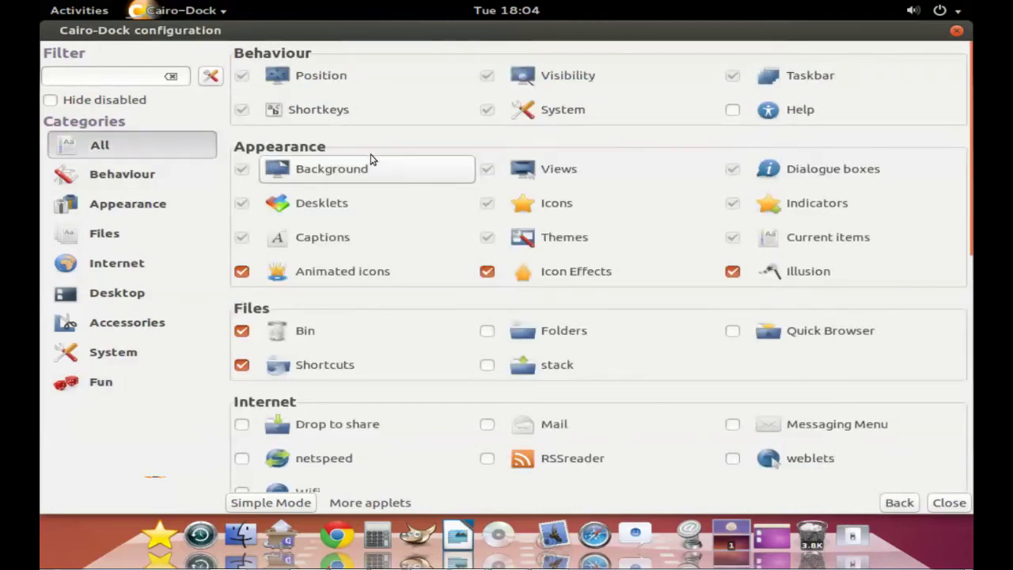
scroll(372, 162, "down", 5)
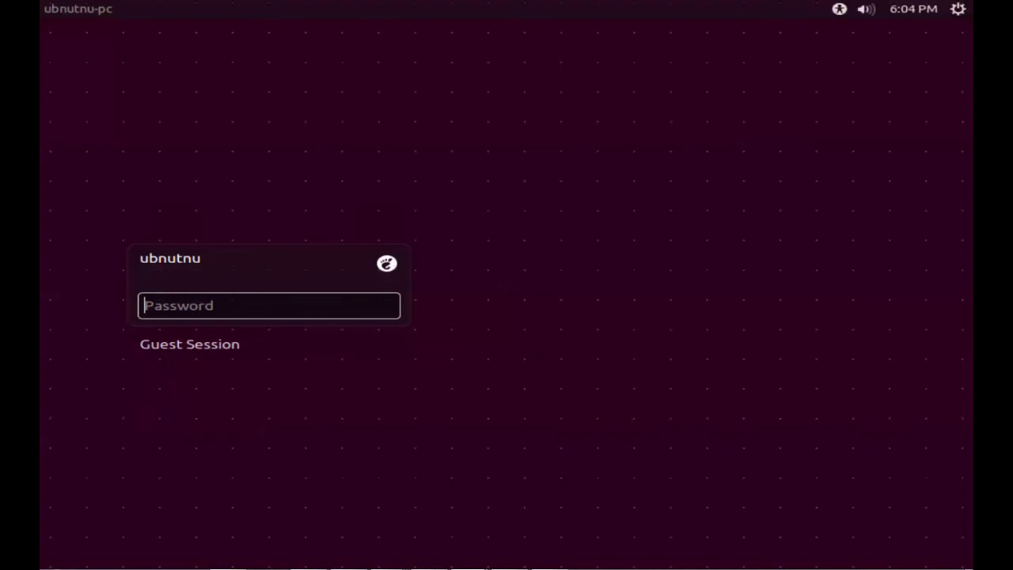
Step: Choose the GNOME Classic session and log in with the account password
left_click(387, 264)
left_click(251, 354)
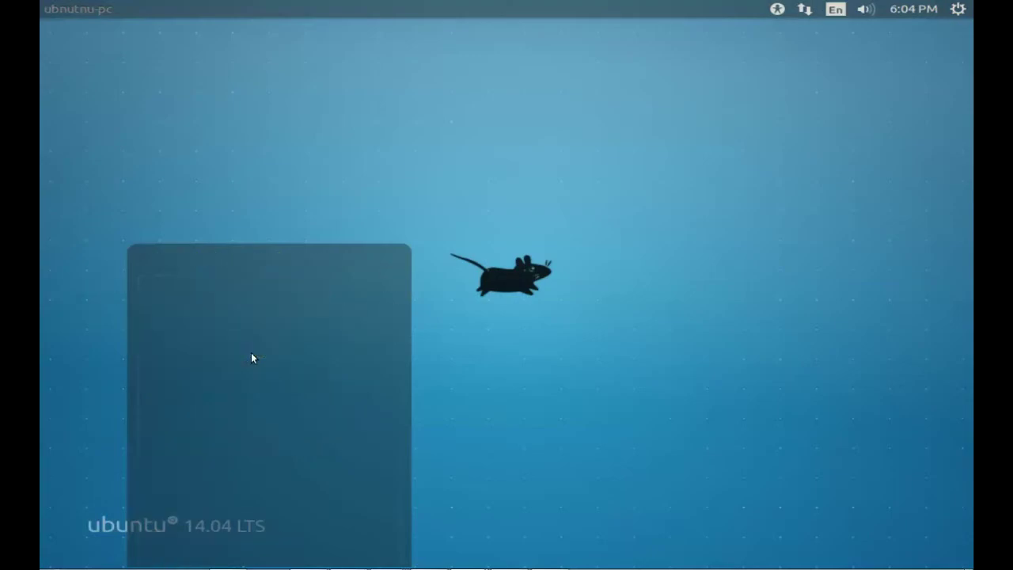
type("****")
key("Return")
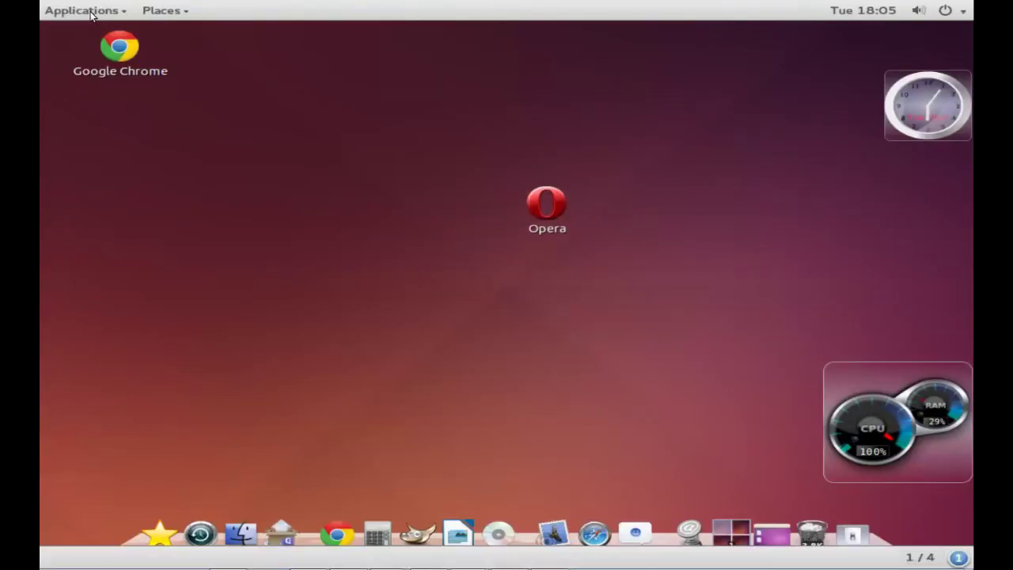
left_click(126, 16)
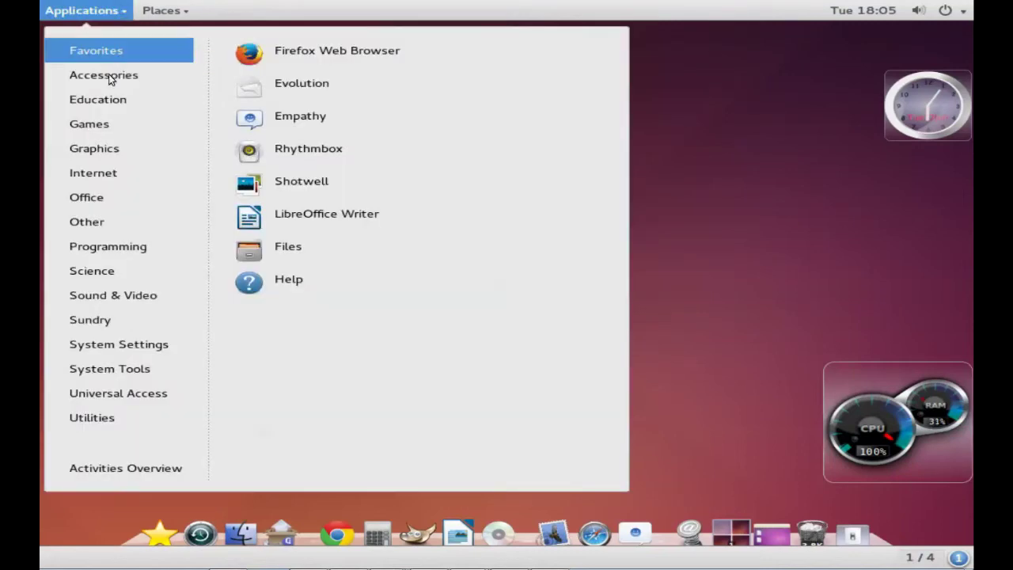
mouse_move(111, 122)
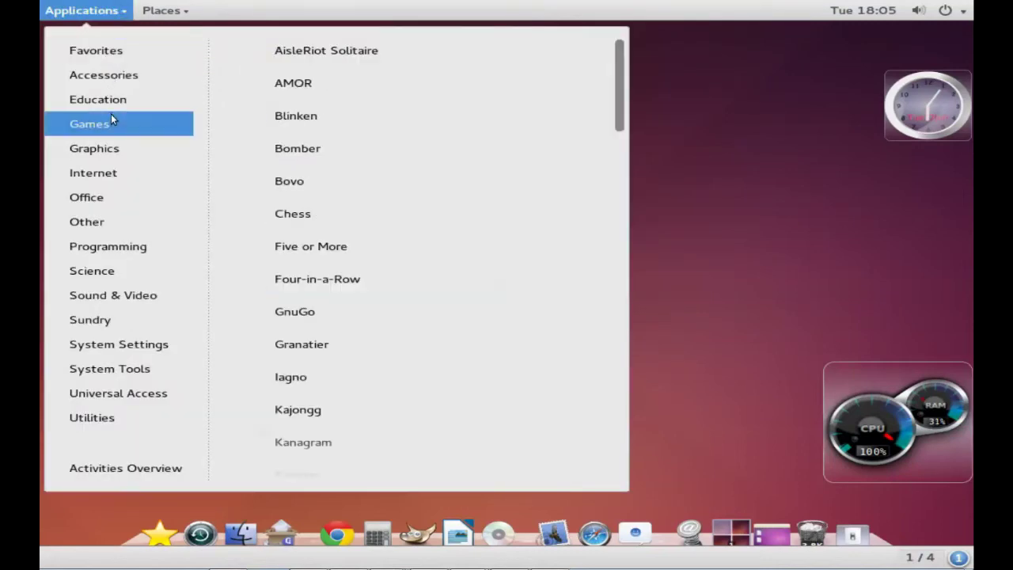
left_click_drag(619, 99, 623, 474)
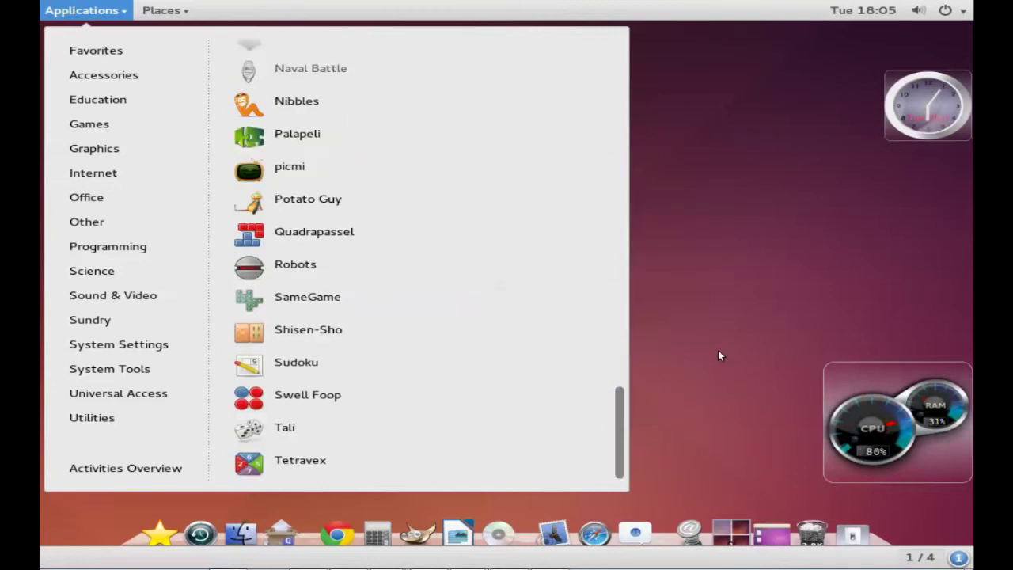
left_click(718, 327)
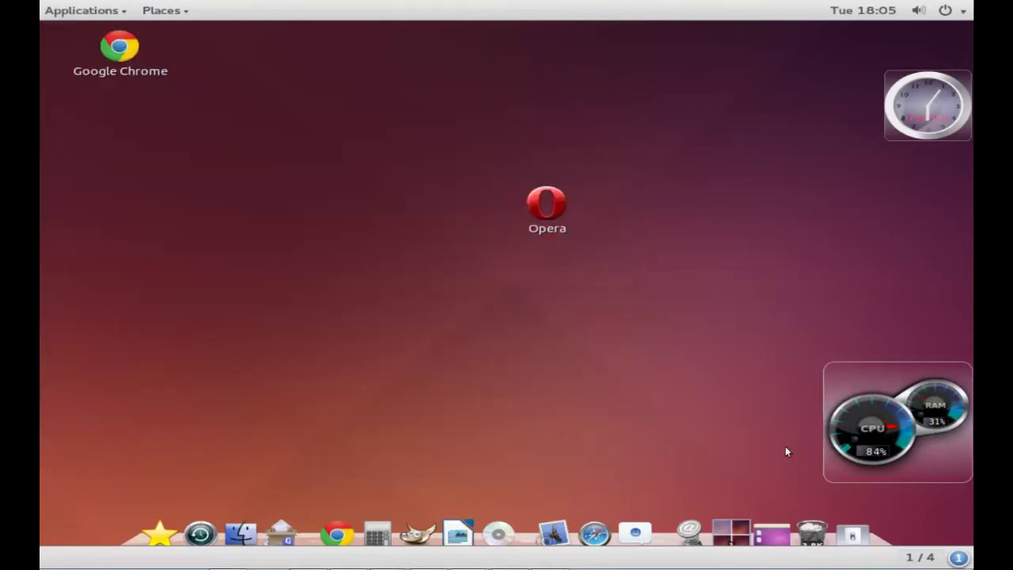
right_click(878, 543)
left_click(725, 355)
right_click(878, 544)
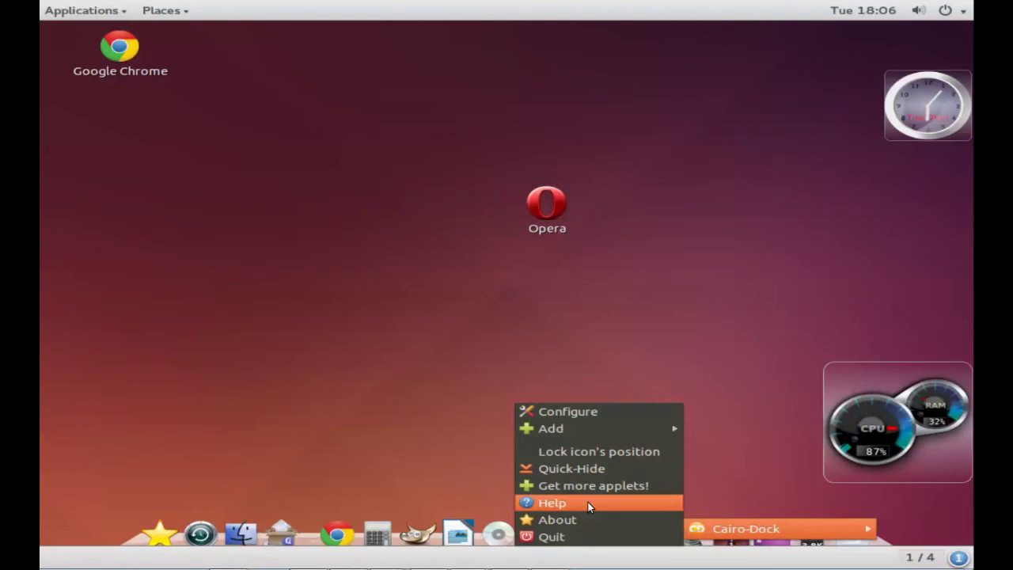
left_click(565, 411)
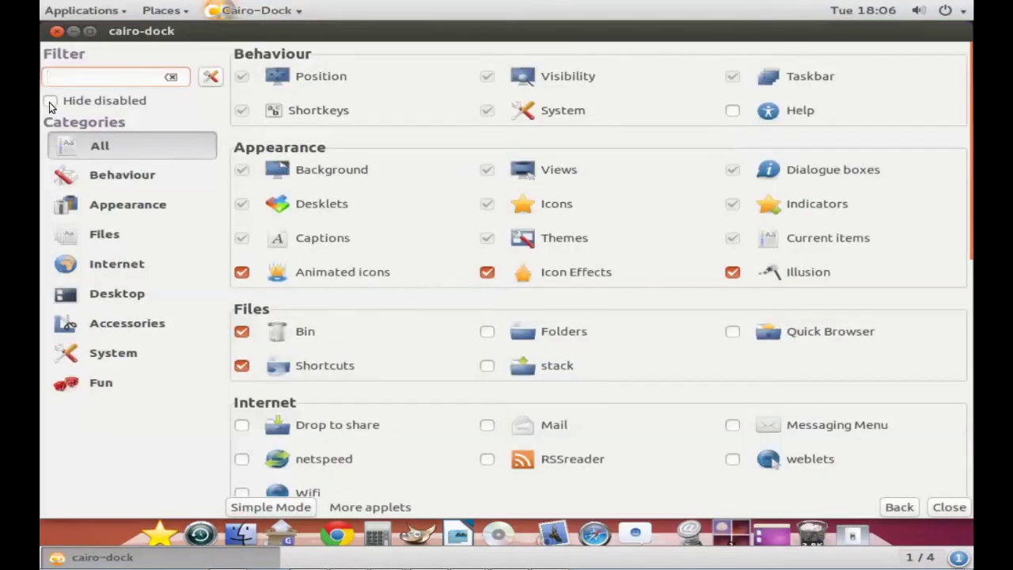
left_click(49, 103)
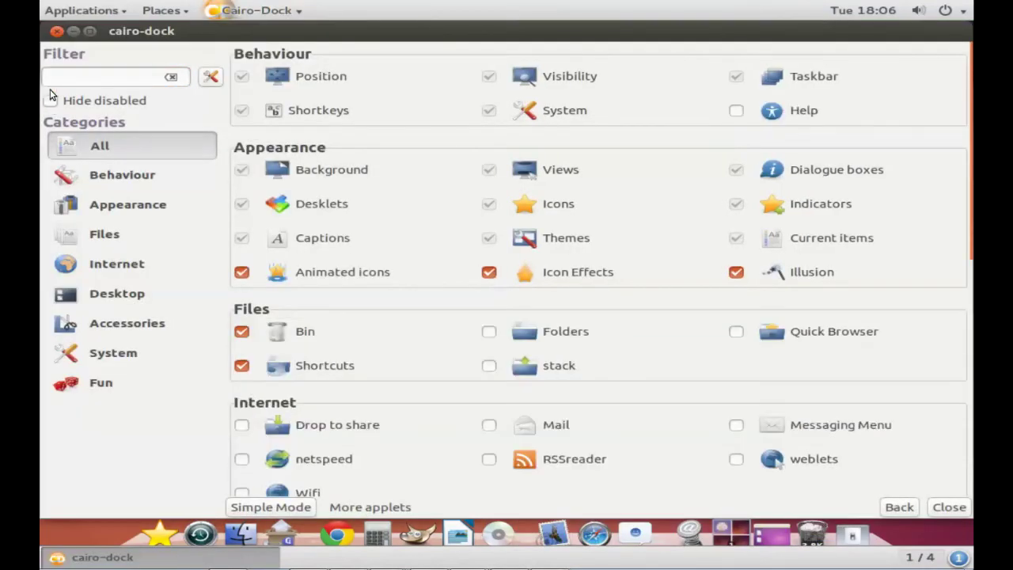
left_click(57, 31)
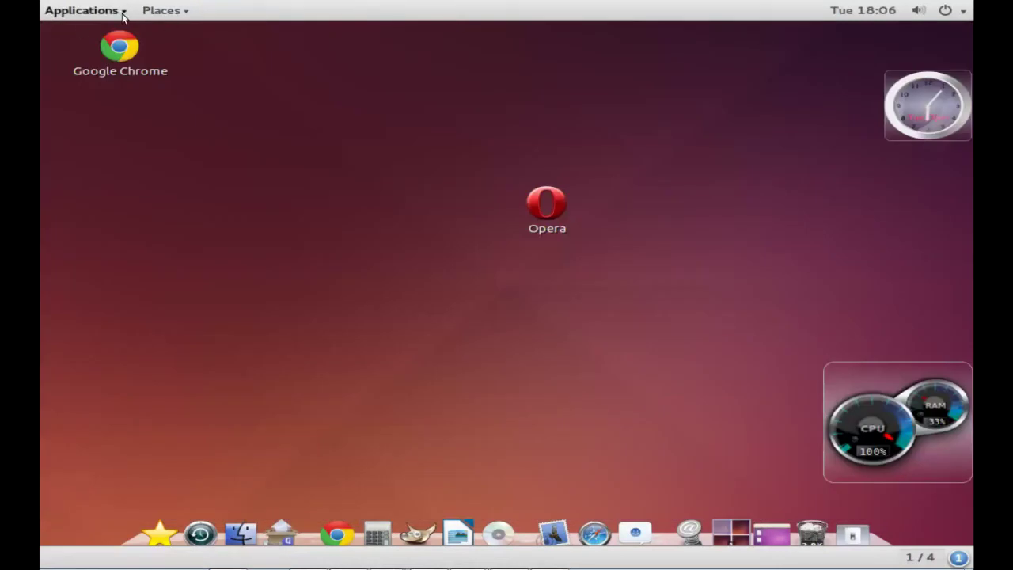
left_click(120, 11)
mouse_move(108, 416)
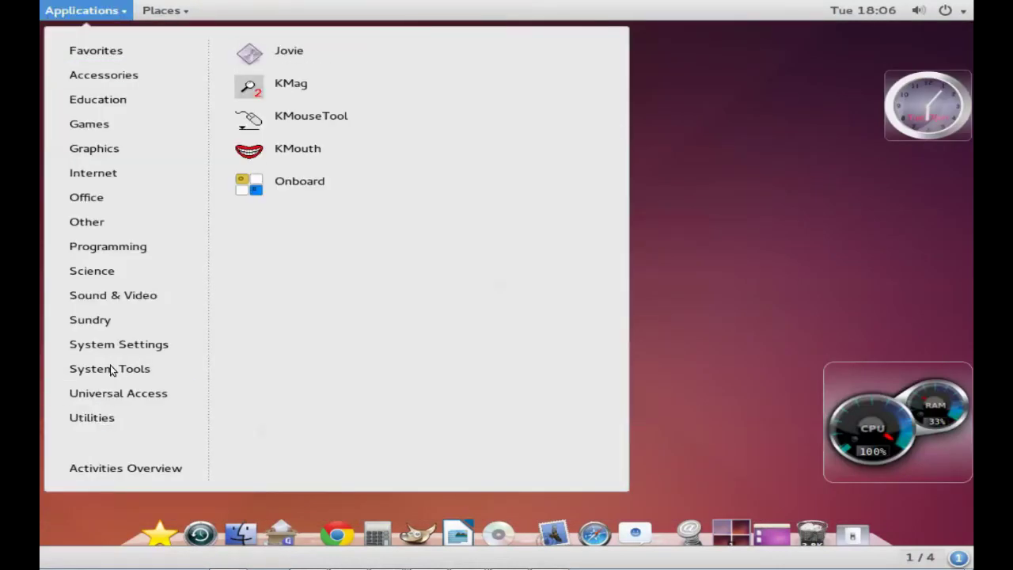
mouse_move(110, 365)
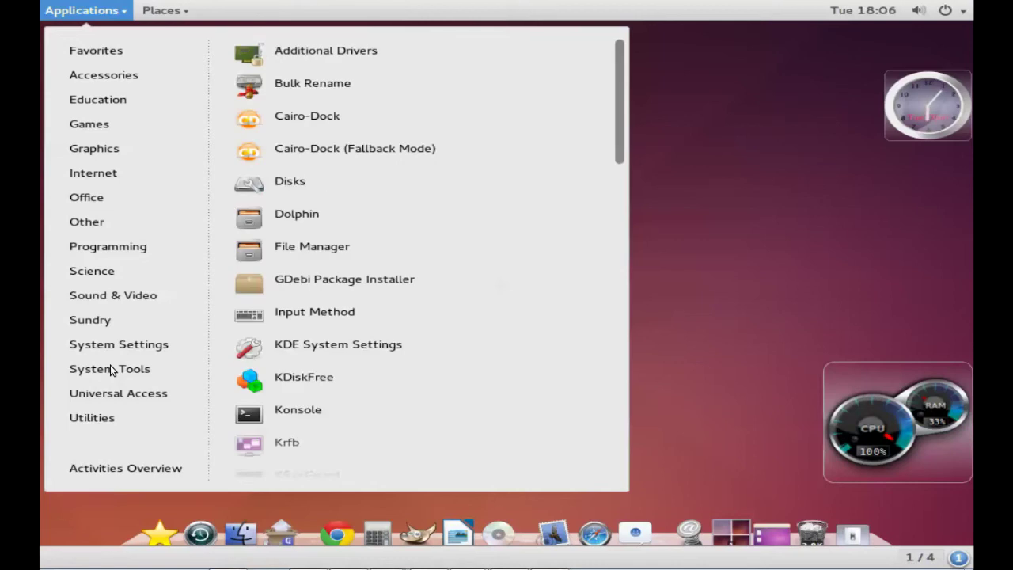
scroll(627, 396, "down", 5)
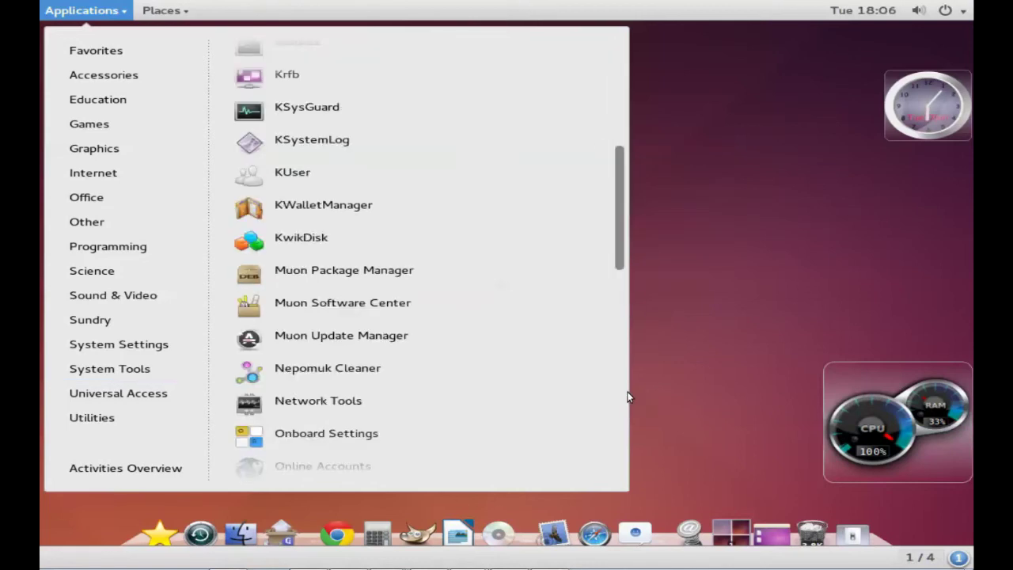
key("Escape")
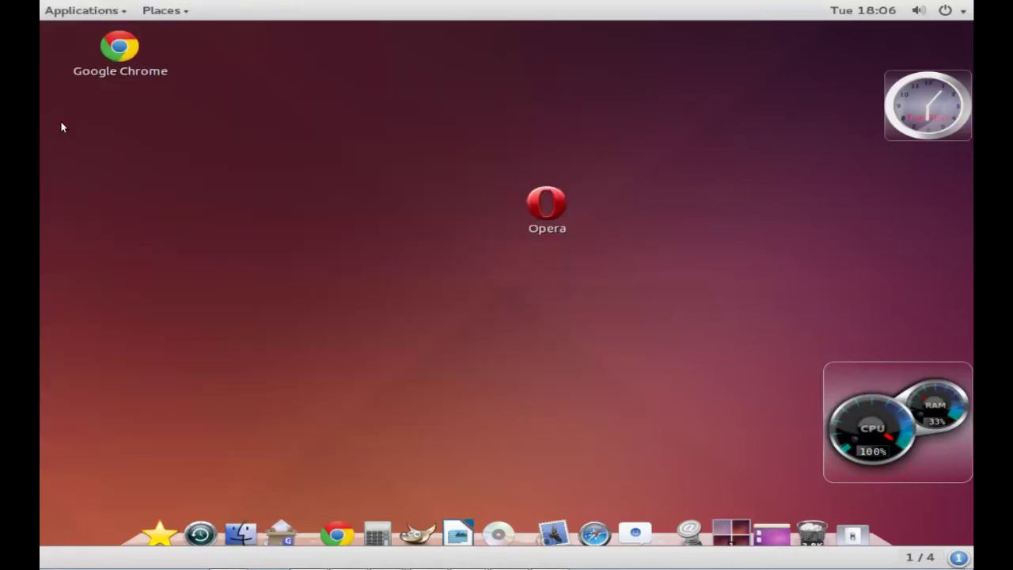
left_click(102, 11)
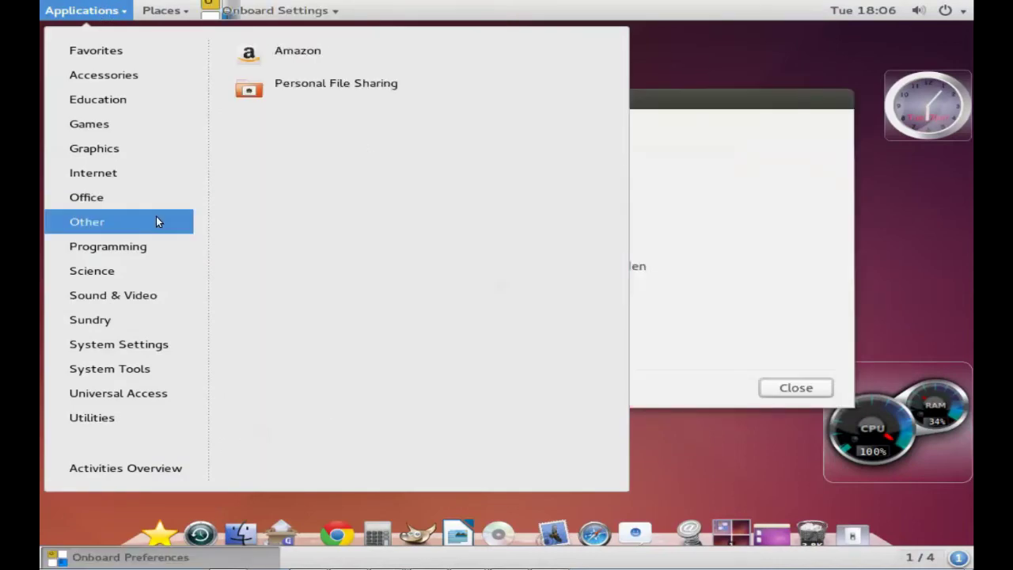
left_click(692, 163)
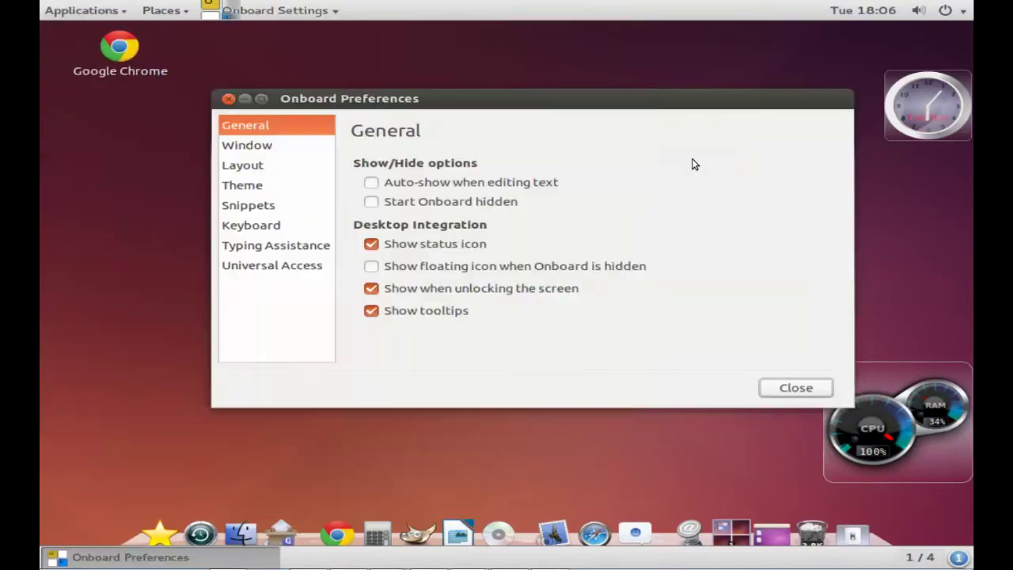
left_click(259, 144)
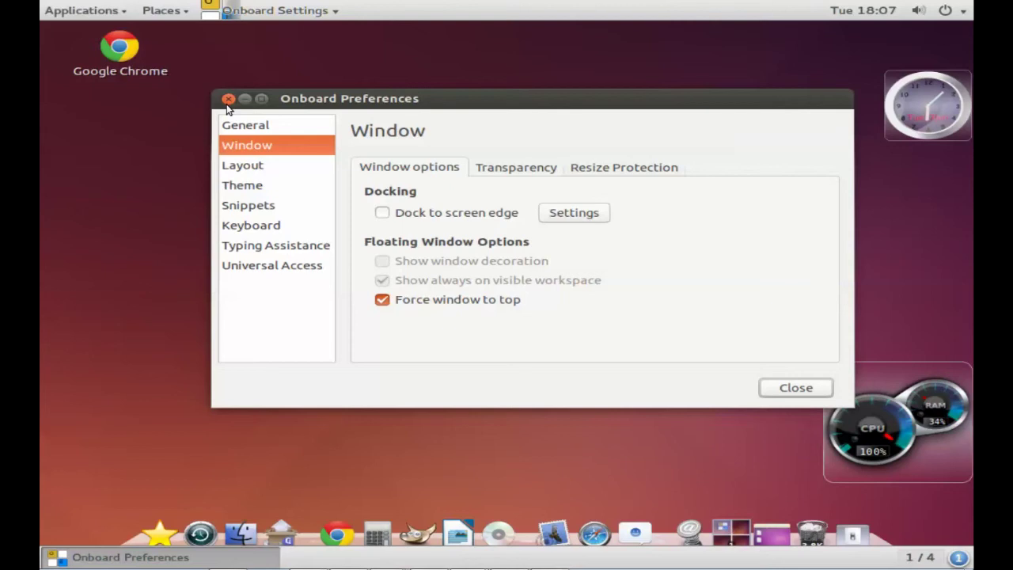
left_click(228, 99)
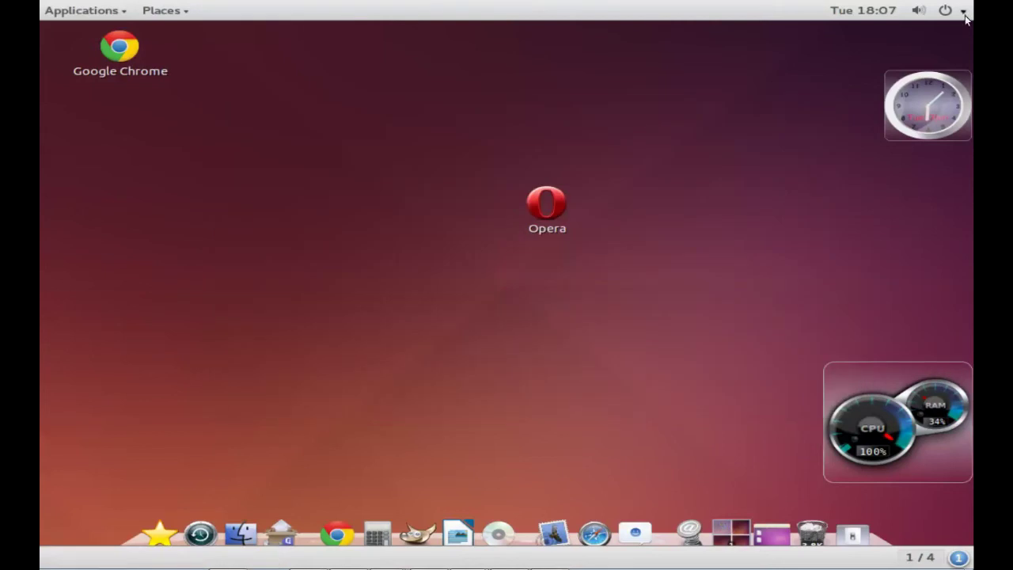
Step: Cancel the power-off countdown started from the top-right system menu
left_click(960, 11)
left_click(877, 162)
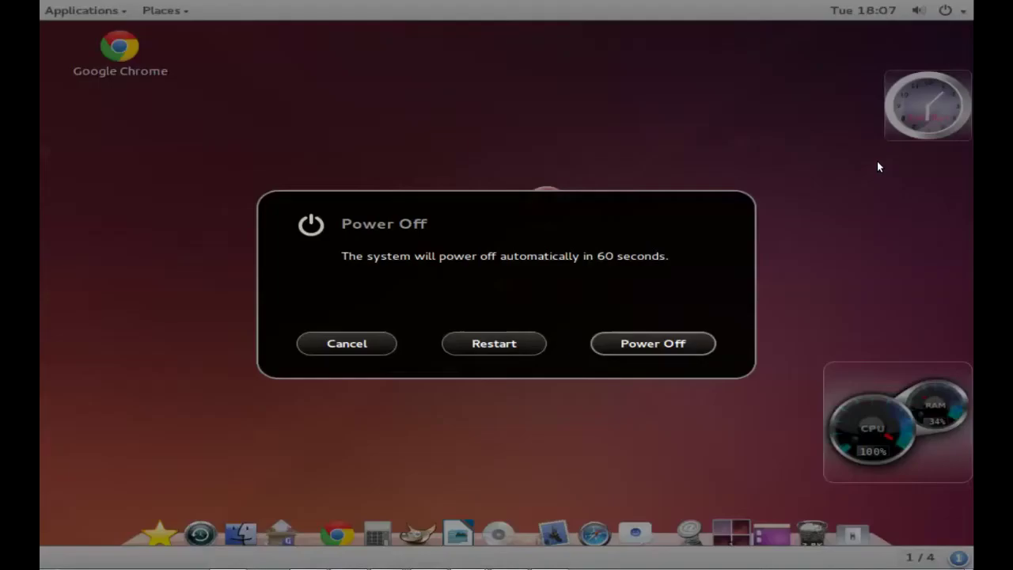
left_click(386, 343)
Step: Log out of GNOME Classic through the user entry in the system menu
left_click(965, 12)
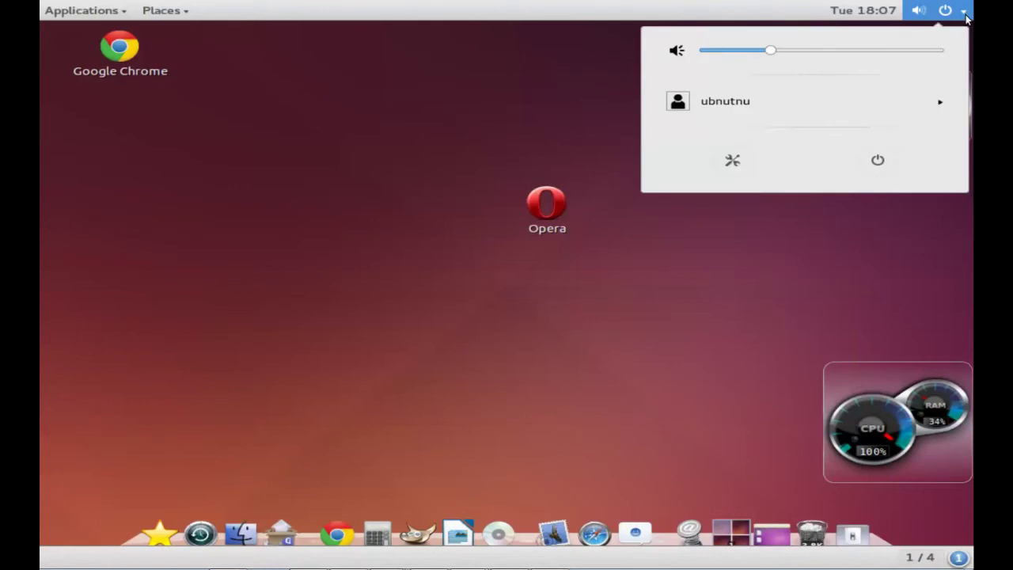
left_click(940, 101)
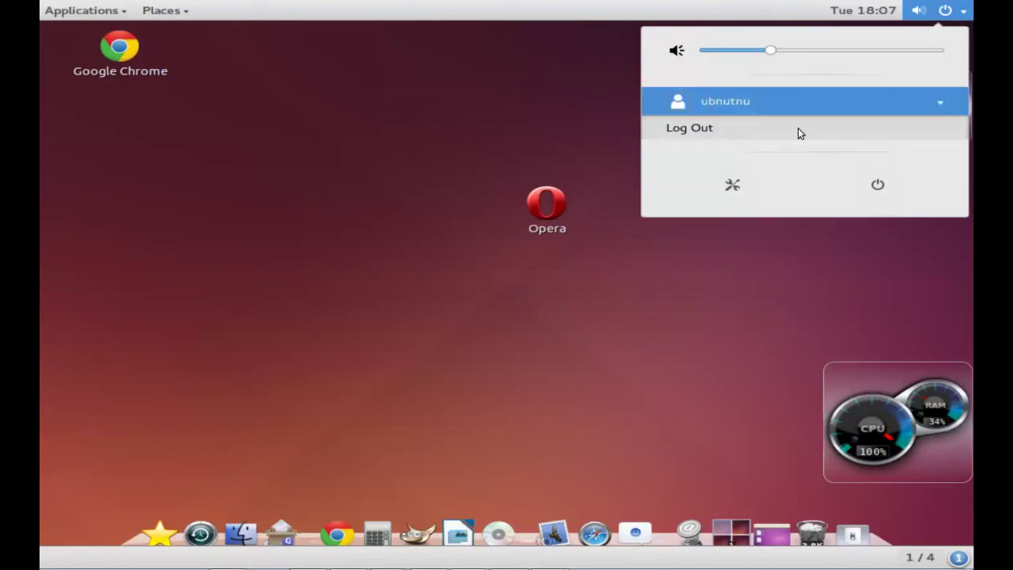
left_click(693, 130)
left_click(663, 350)
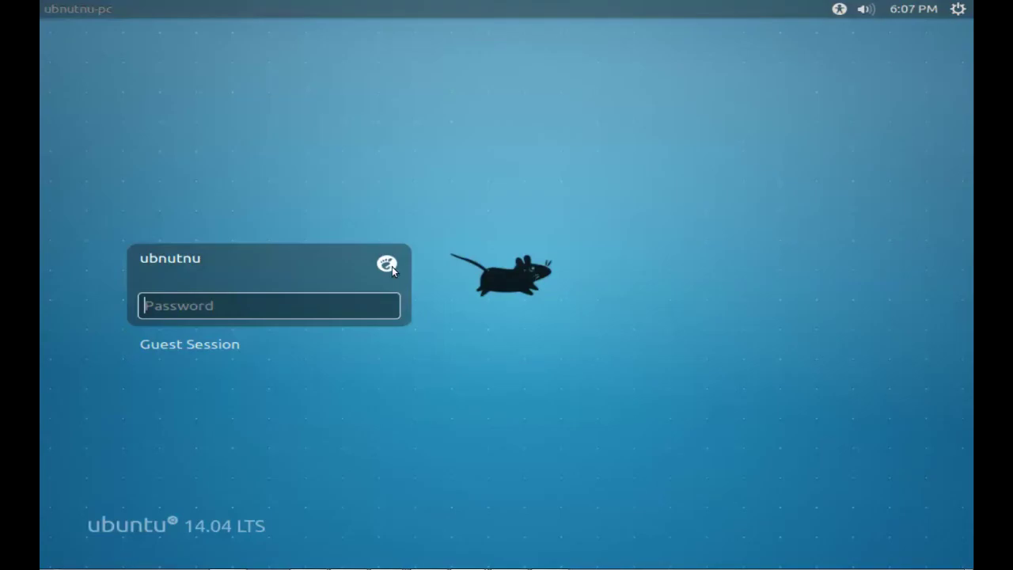
Step: Choose the GNOME Flashback (Compiz) session and log in with the account password
left_click(392, 266)
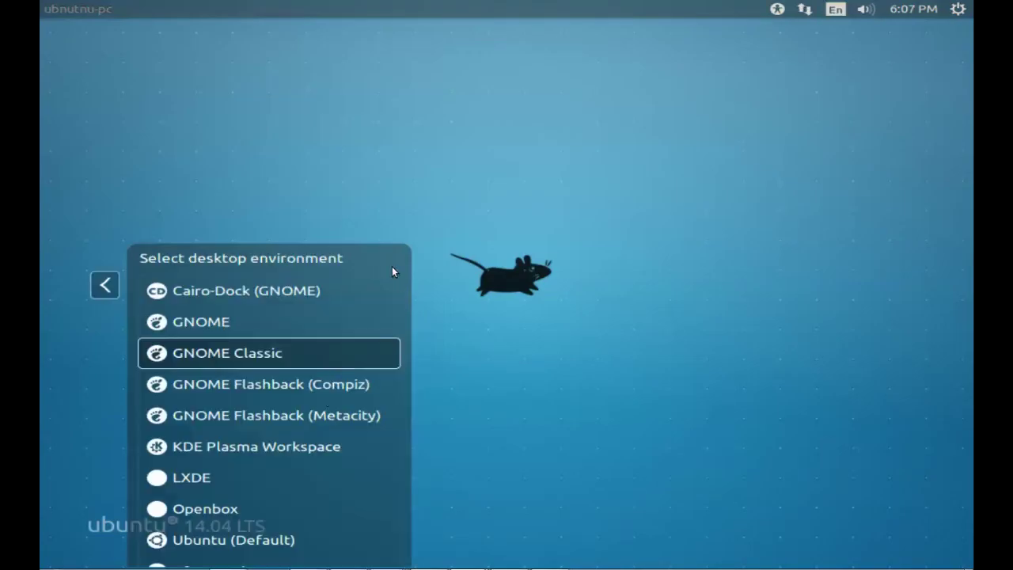
left_click(323, 392)
type("1234")
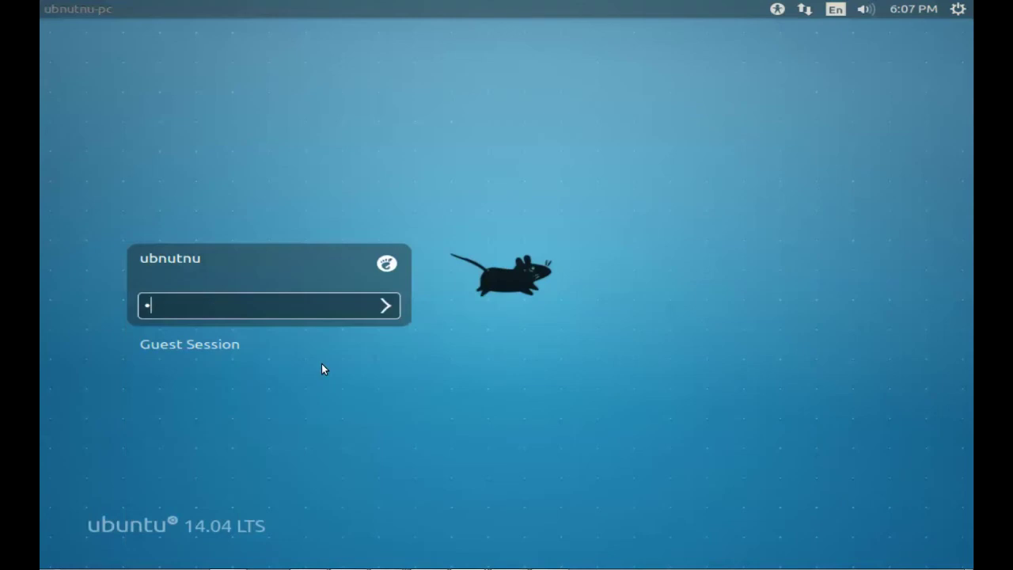
left_click(387, 263)
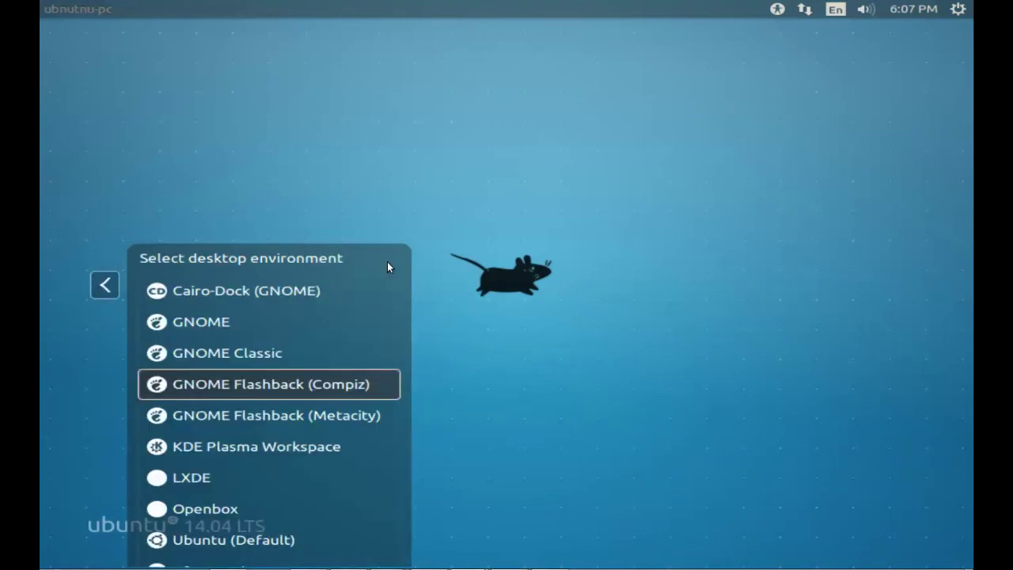
left_click(337, 384)
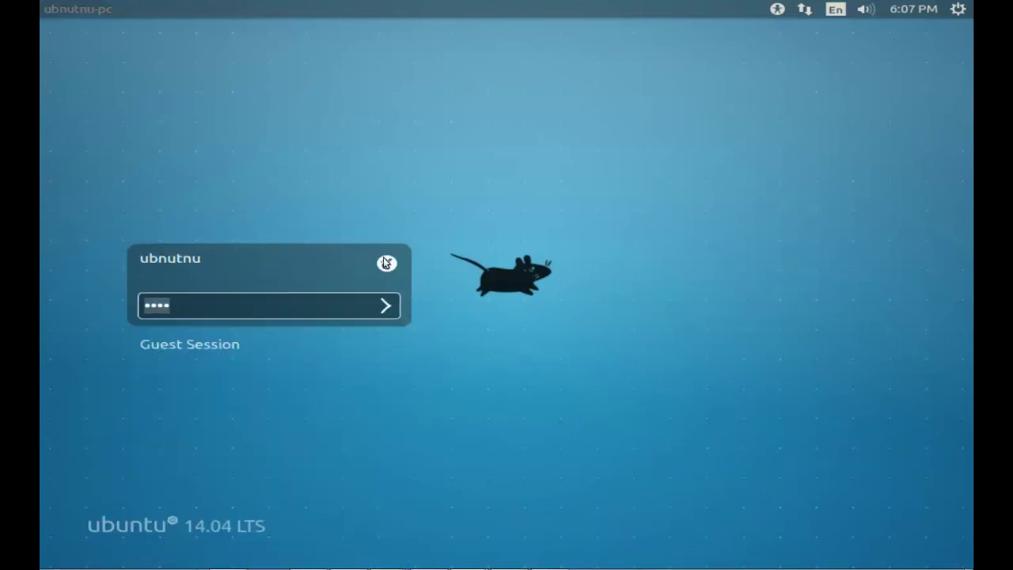
left_click(389, 308)
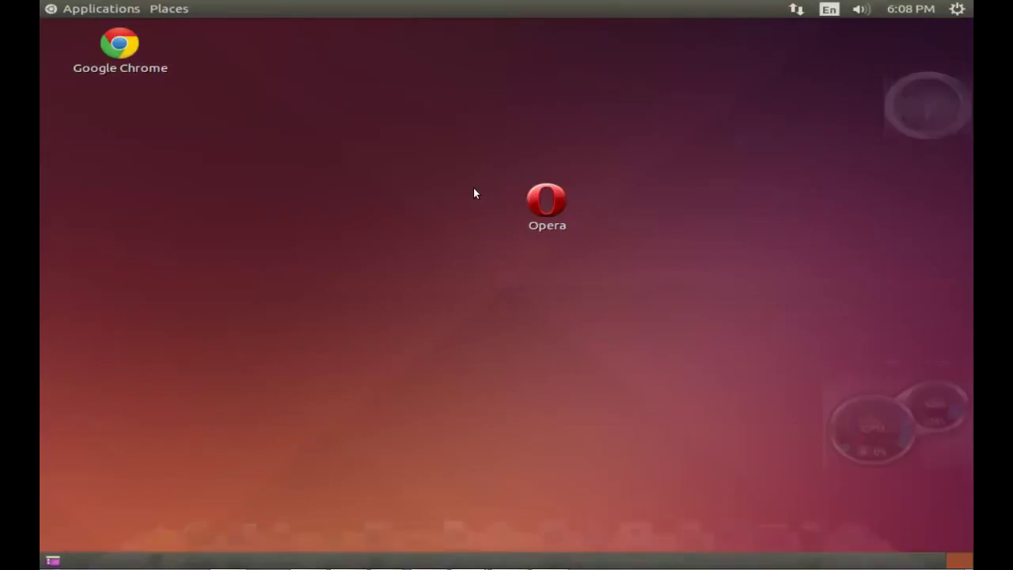
Step: Look through the Applications, Places and system menus in GNOME Flashback
left_click(126, 10)
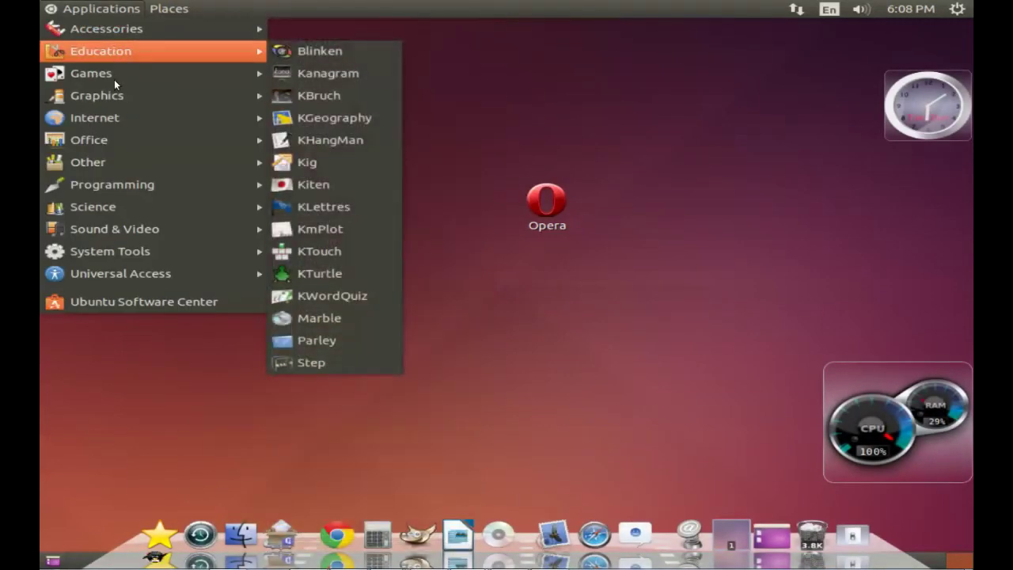
mouse_move(114, 79)
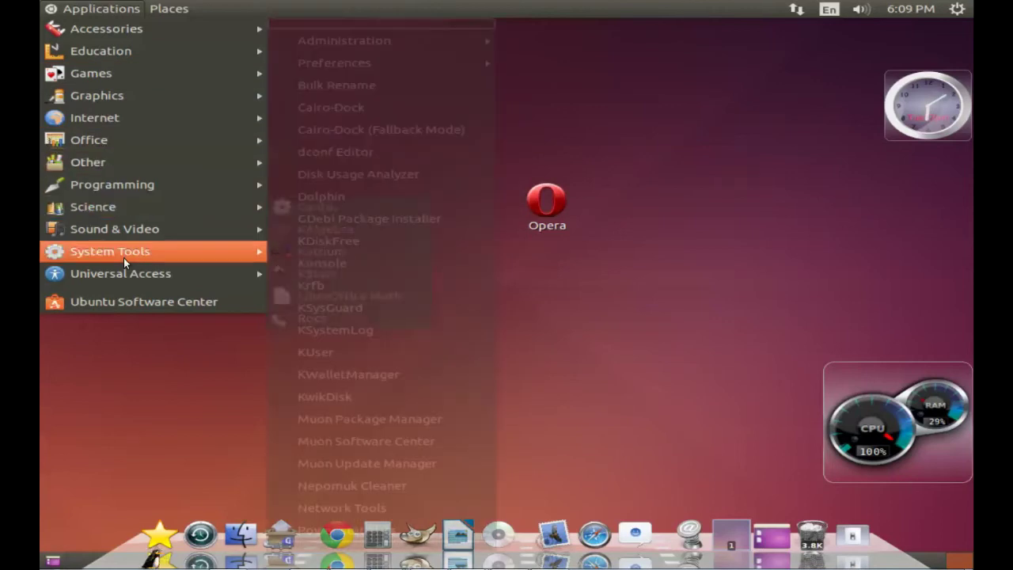
mouse_move(131, 283)
mouse_move(169, 7)
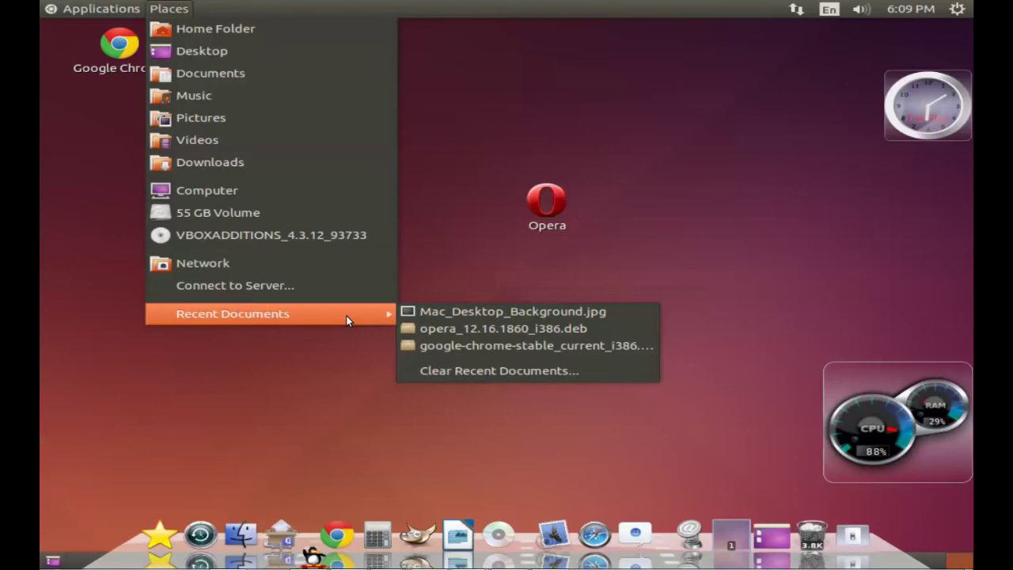
left_click(728, 140)
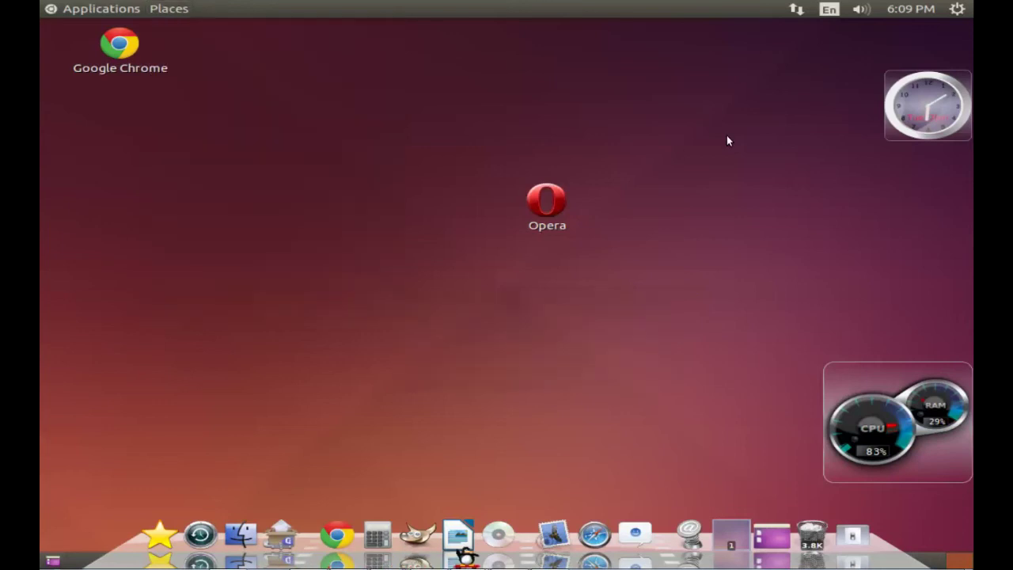
left_click(958, 9)
left_click(788, 146)
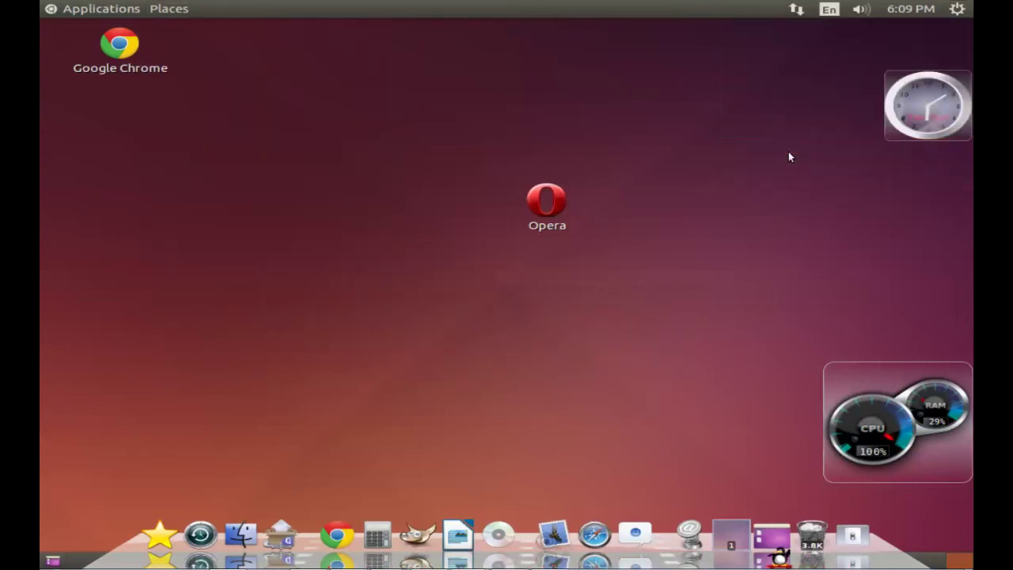
Step: Request log out from the dock's shutdown applet and confirm it
left_click(861, 529)
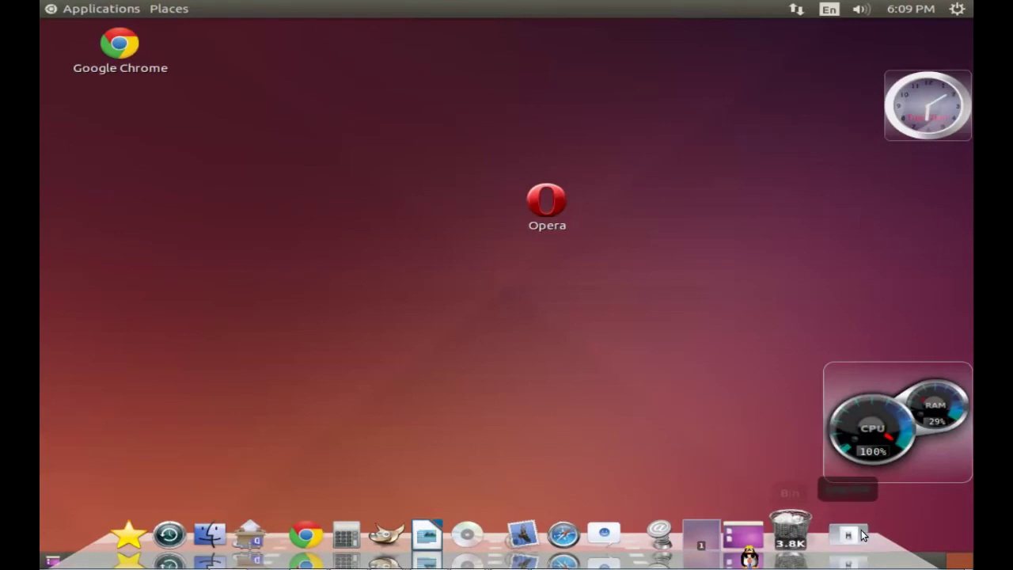
left_click(749, 488)
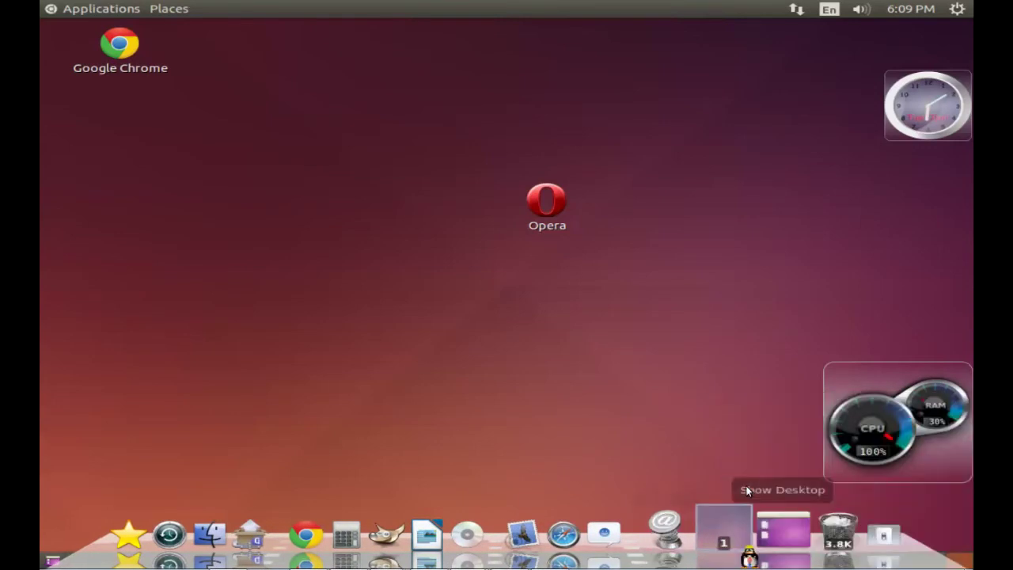
left_click(680, 346)
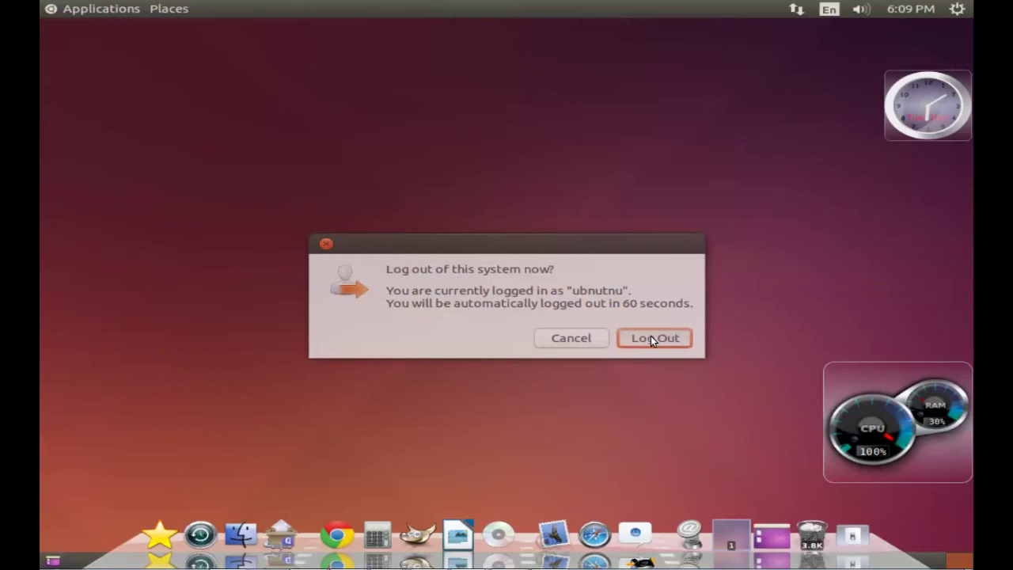
Step: Confirm the log out, then log in to a GNOME session with the account password
left_click(653, 337)
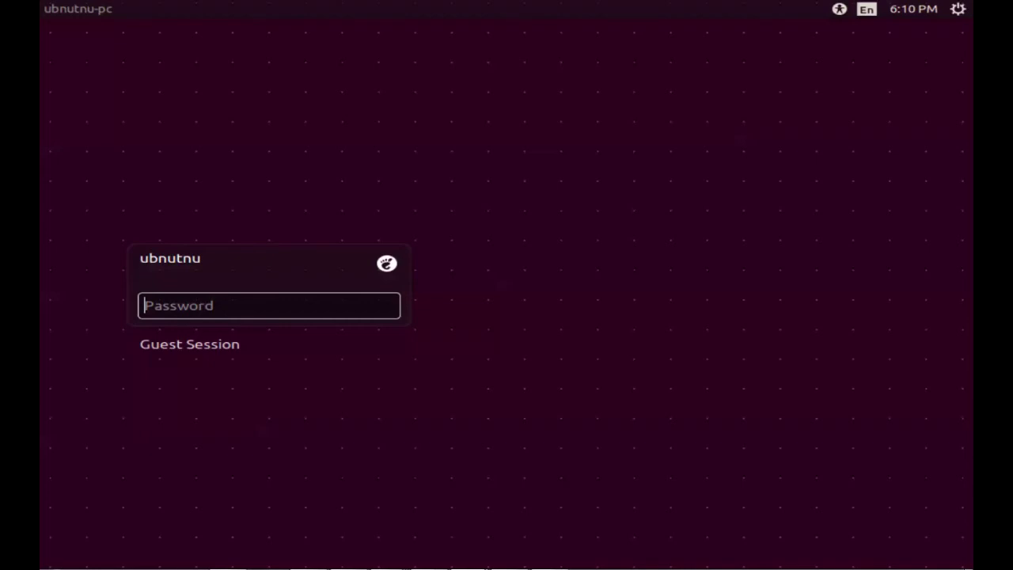
left_click(386, 263)
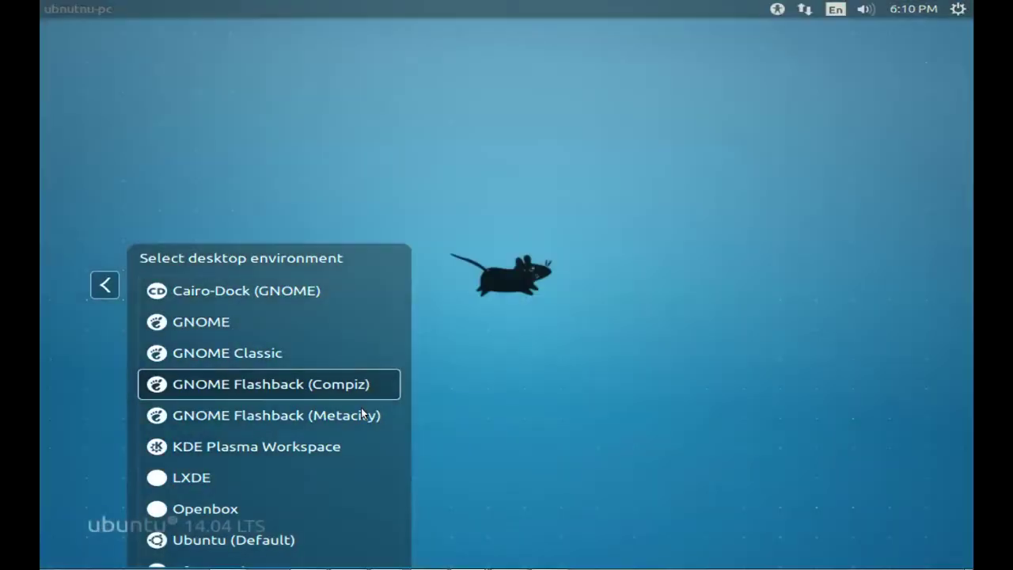
left_click(357, 416)
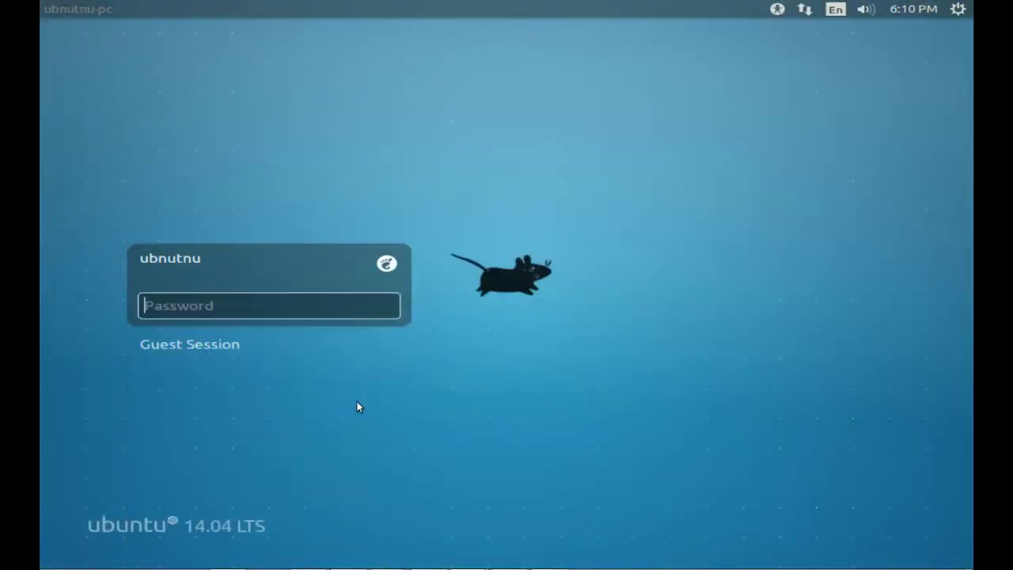
type("abcd")
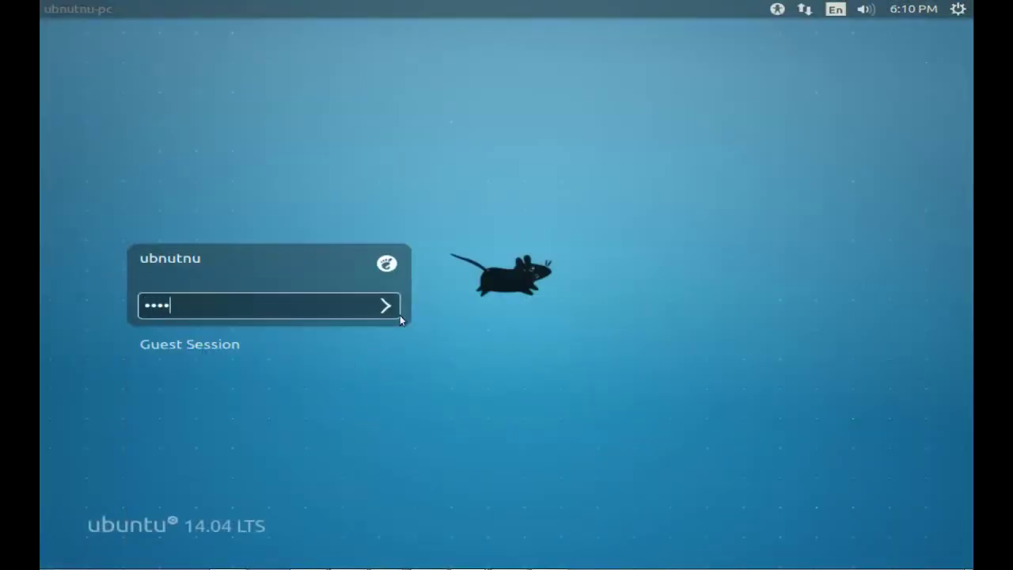
left_click(393, 311)
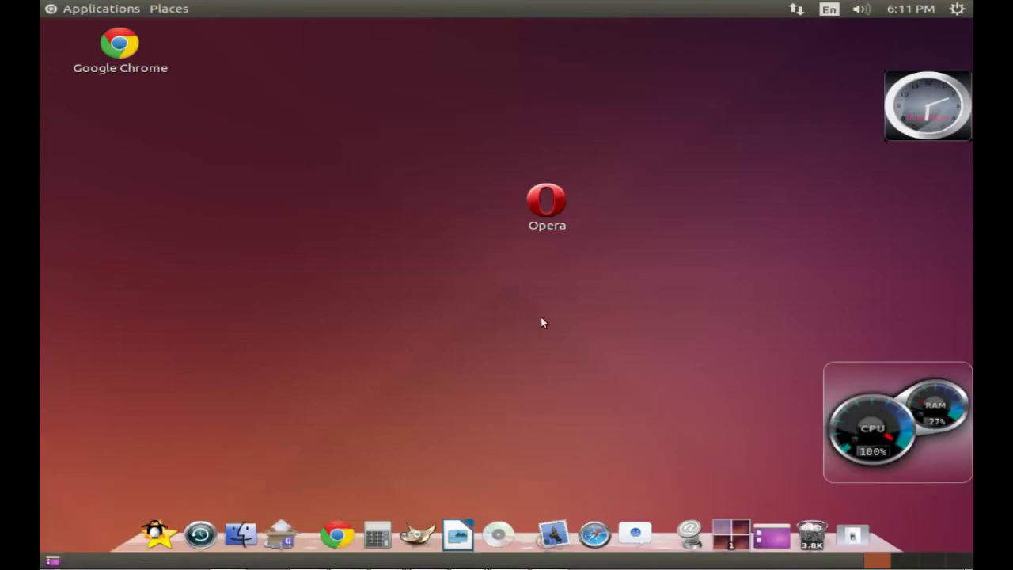
Step: Look through the GNOME Flashback Places, Applications and System panel menus
left_click(169, 9)
left_click(168, 9)
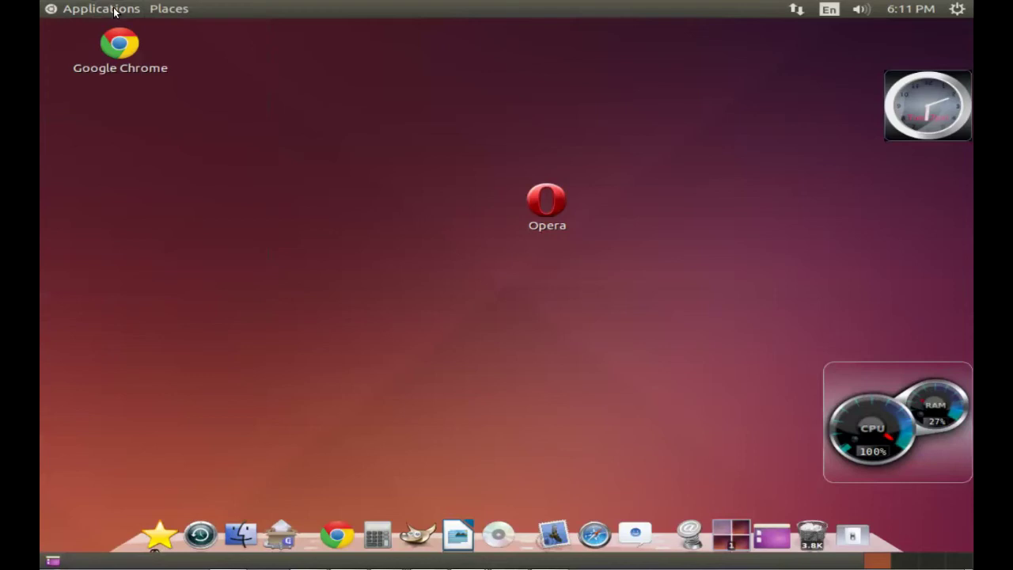
left_click(111, 9)
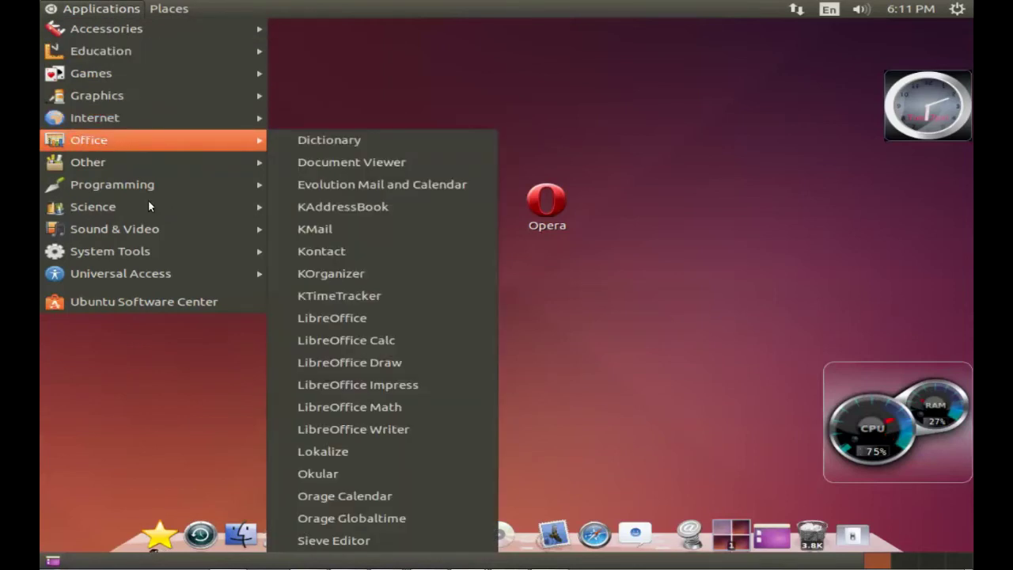
left_click(685, 176)
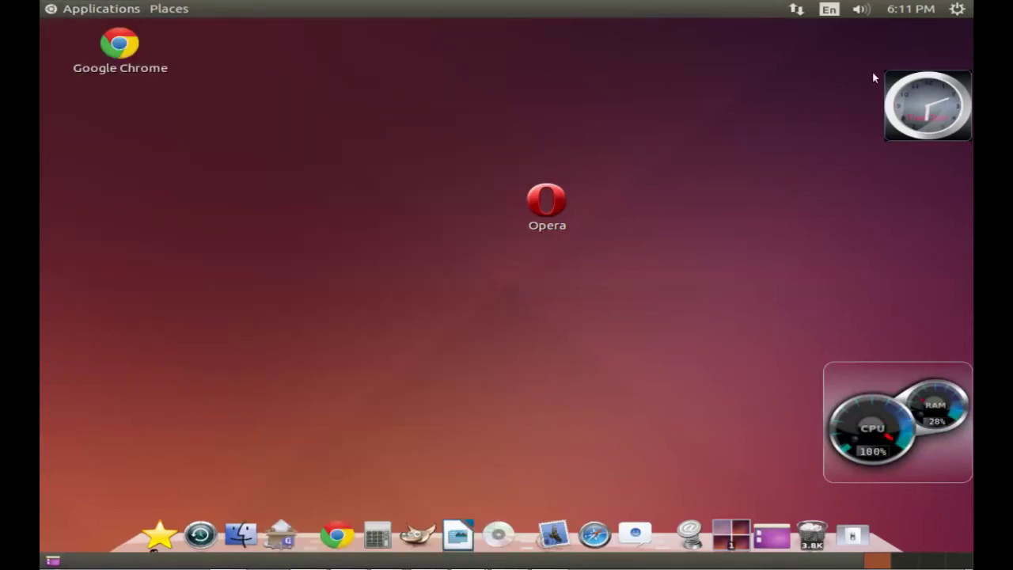
left_click(958, 9)
left_click(857, 143)
Step: Log out of GNOME Flashback from the dock's power icon and confirm Log Out
left_click(850, 522)
left_click(794, 491)
left_click(639, 338)
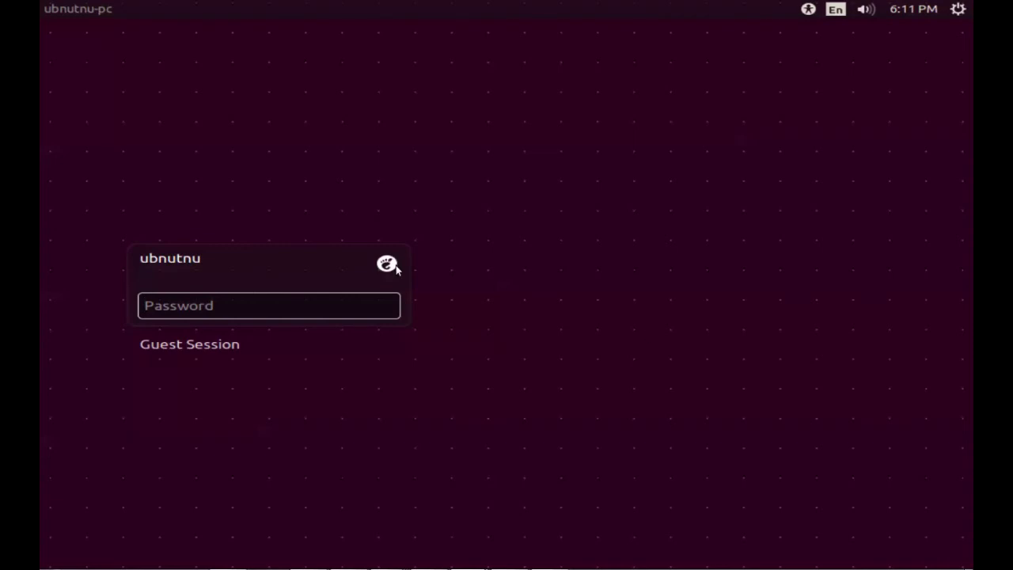
Step: Log in to the KDE Plasma Workspace session with the account password
left_click(387, 264)
left_click(302, 446)
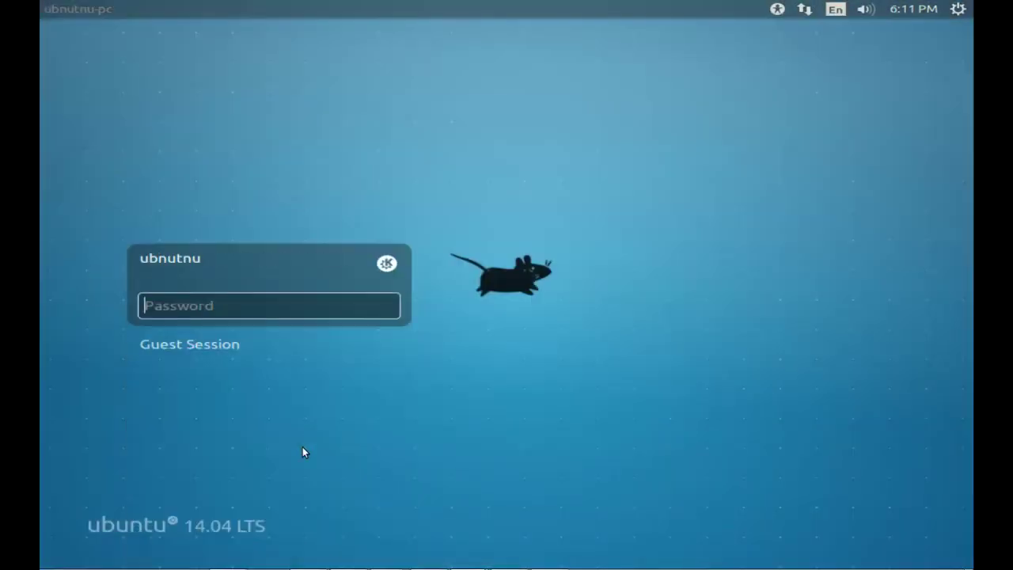
type("••••")
left_click(388, 307)
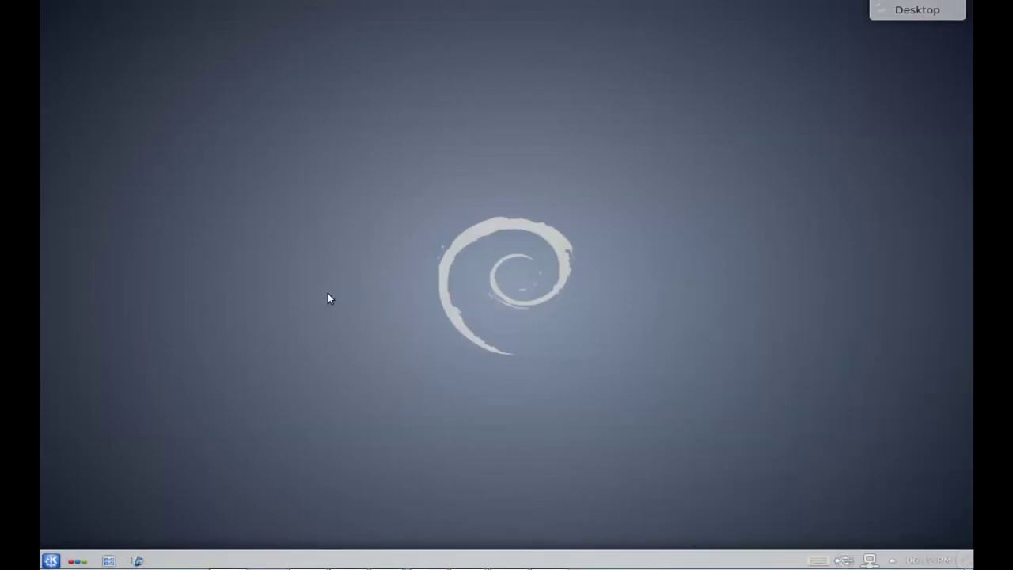
Step: Browse the Kickoff application categories down to Development > Translation
left_click(47, 561)
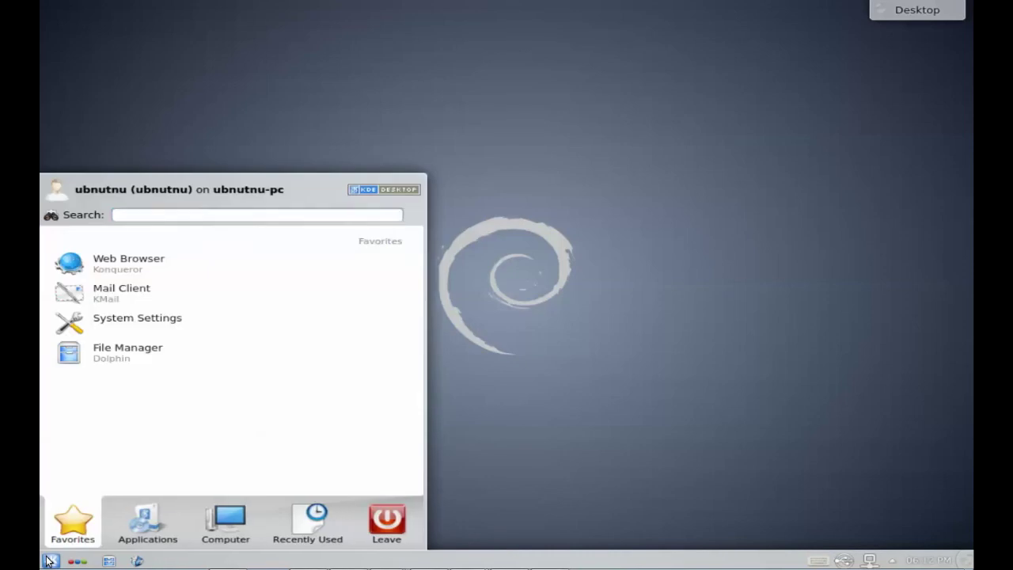
left_click(140, 525)
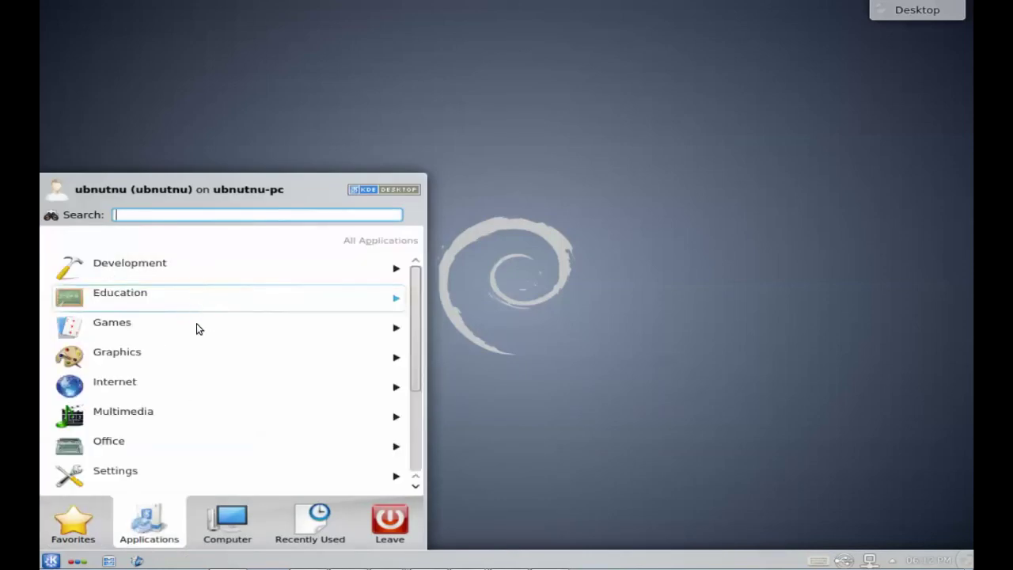
key("Escape")
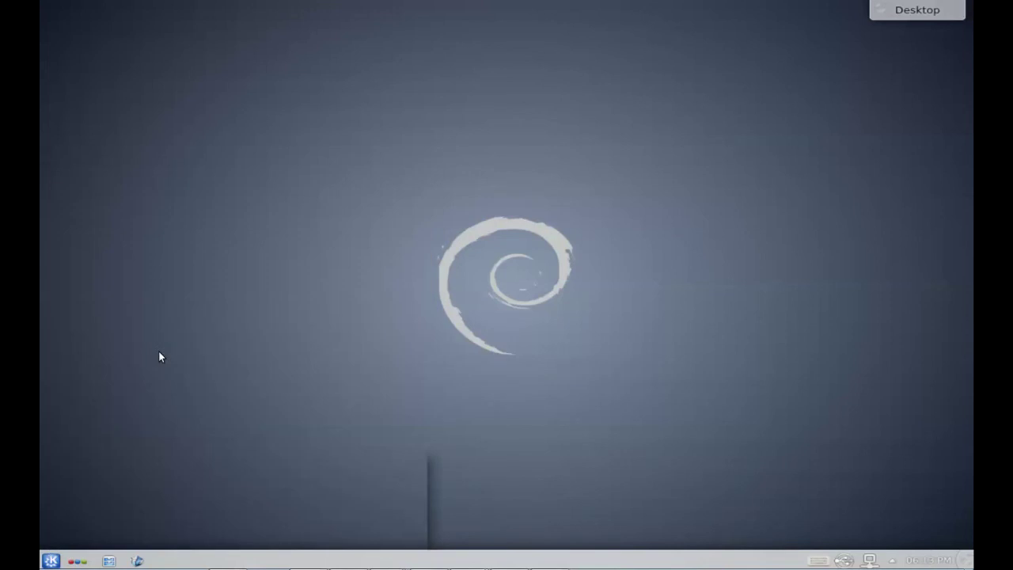
left_click(49, 560)
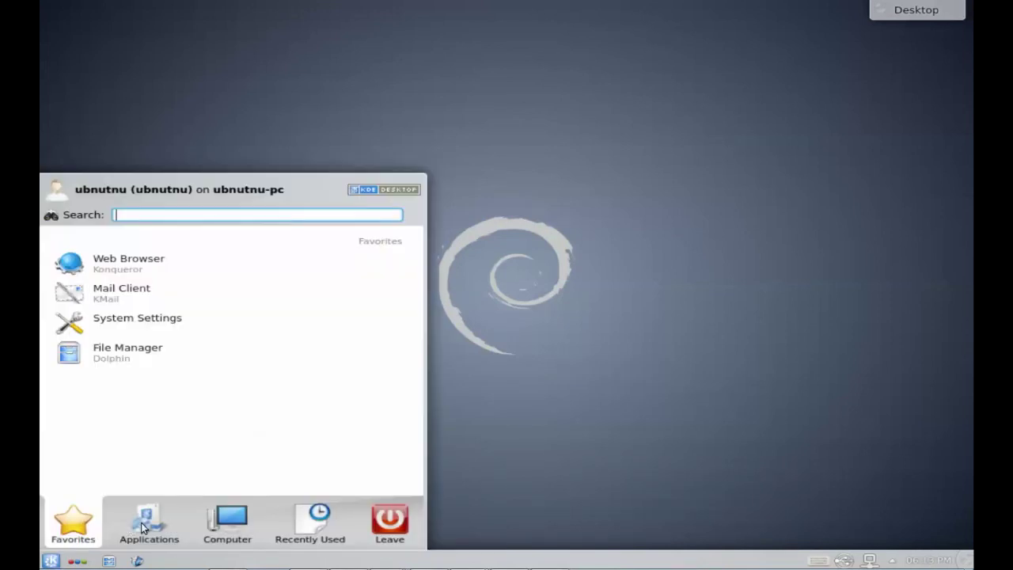
left_click(171, 513)
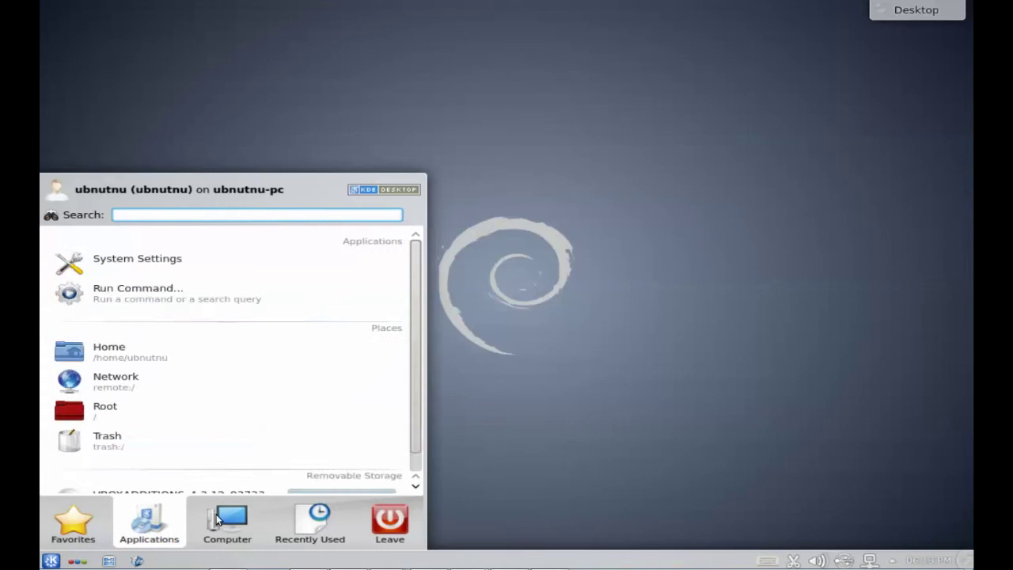
mouse_move(158, 517)
left_click(214, 266)
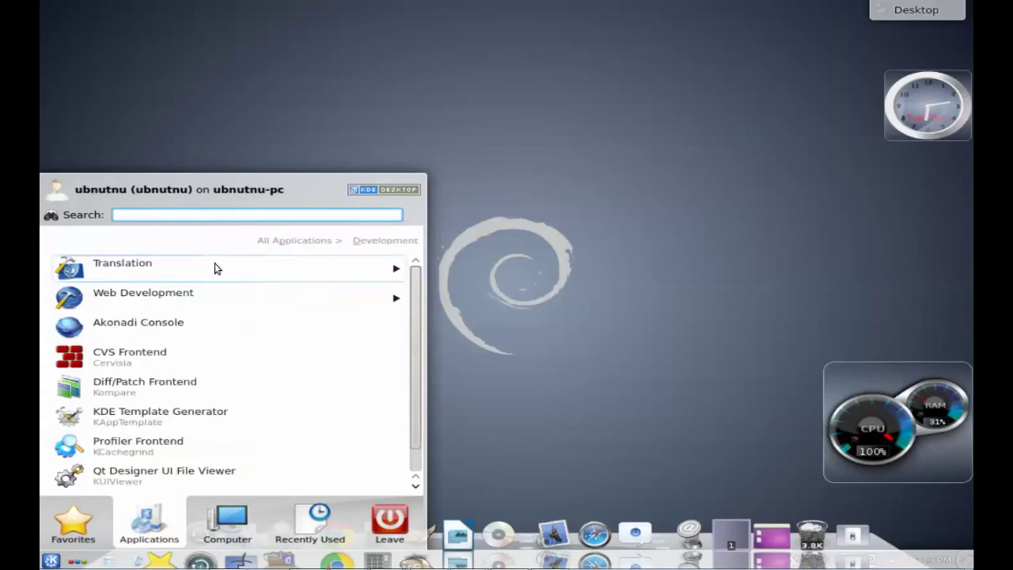
left_click(214, 266)
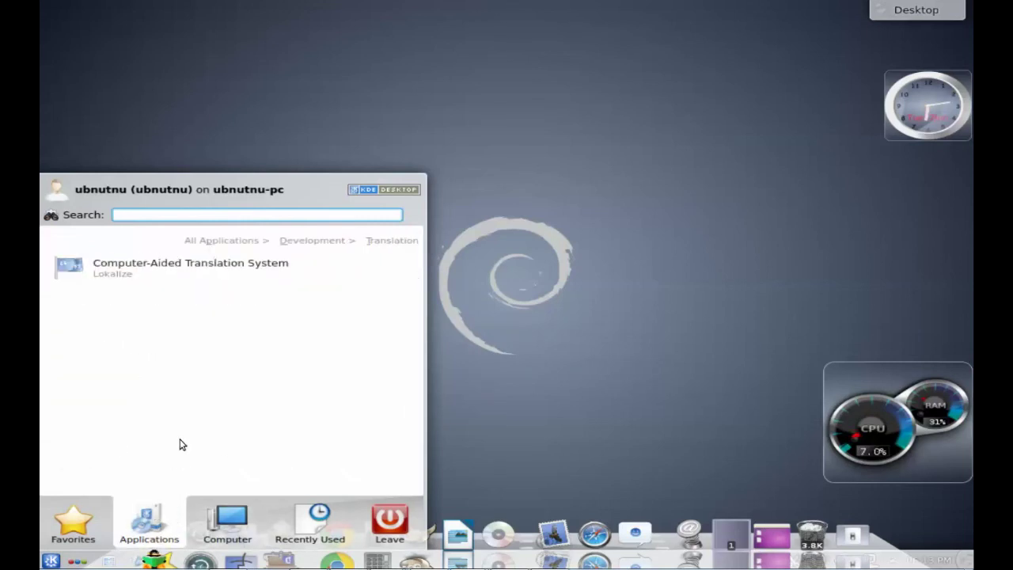
Step: Try a 'go' search, then browse the Development, Graphics and Utilities categories
type("g")
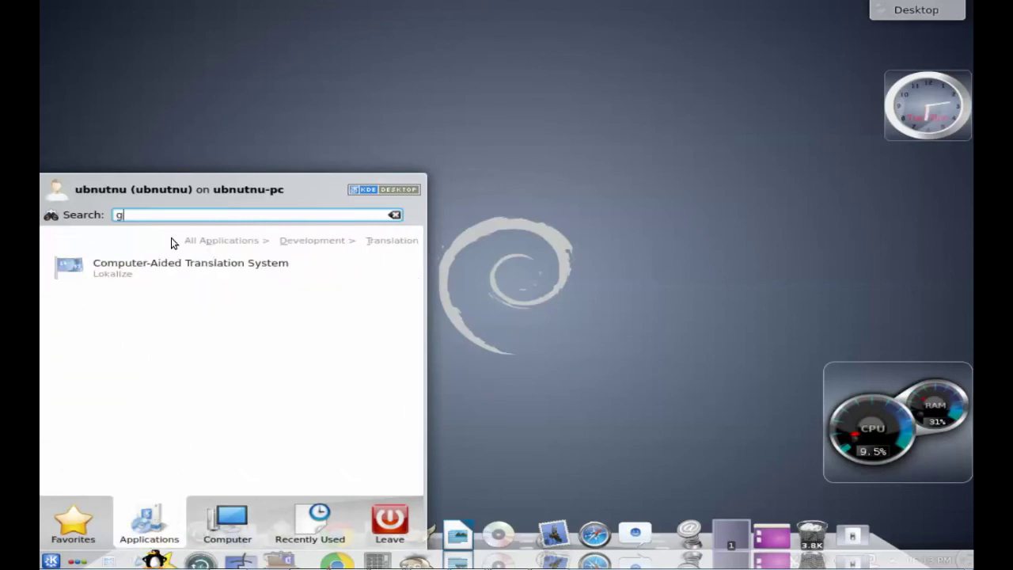
type("o")
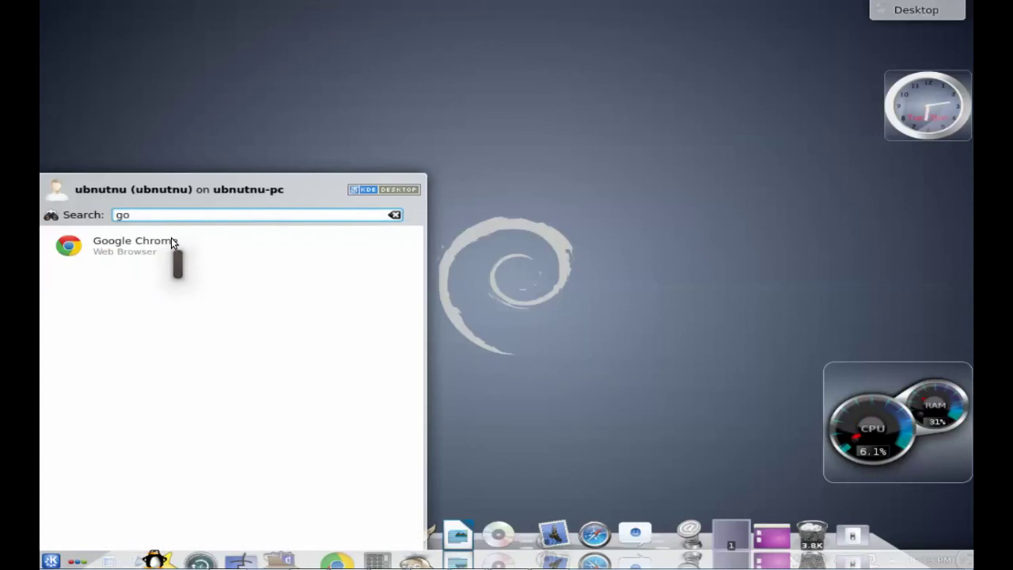
key("BackSpace")
key("BackSpace")
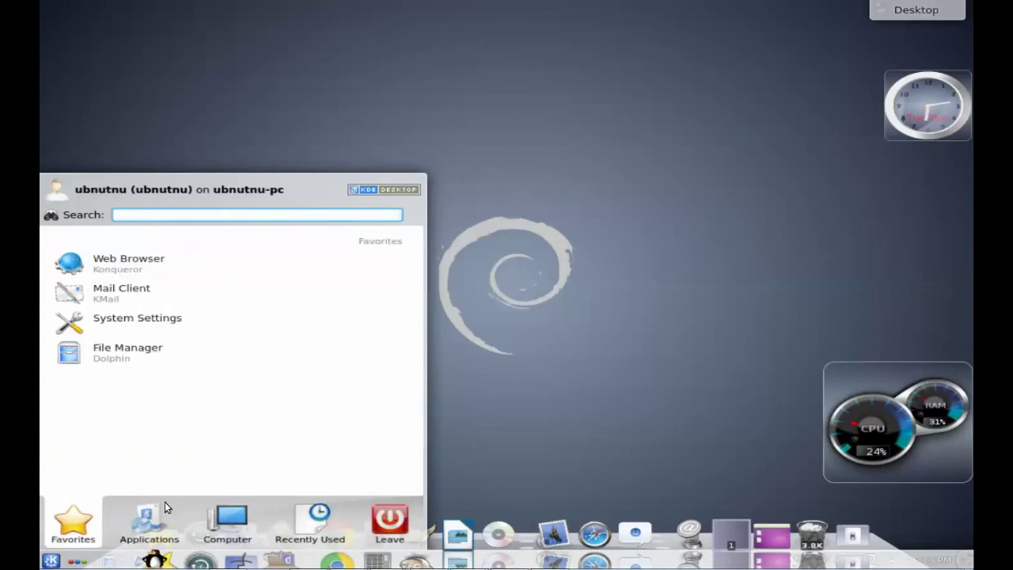
mouse_move(165, 502)
left_click(226, 240)
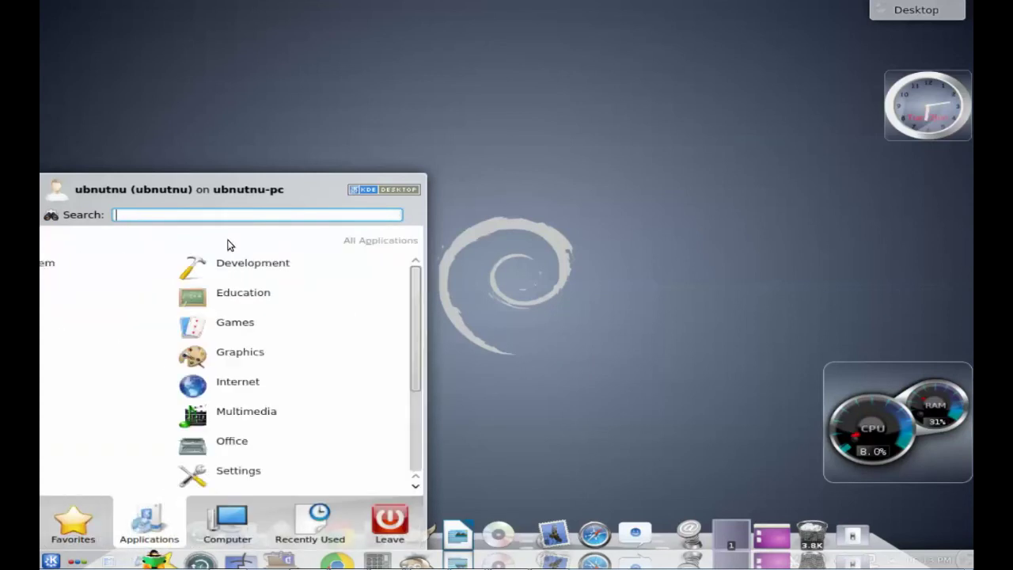
left_click(198, 264)
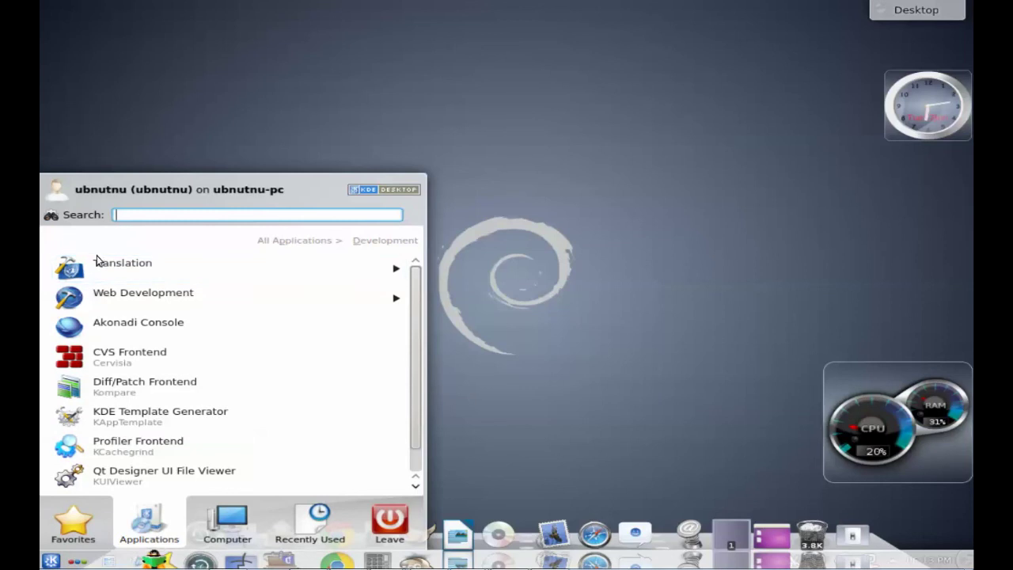
left_click(306, 242)
left_click(149, 357)
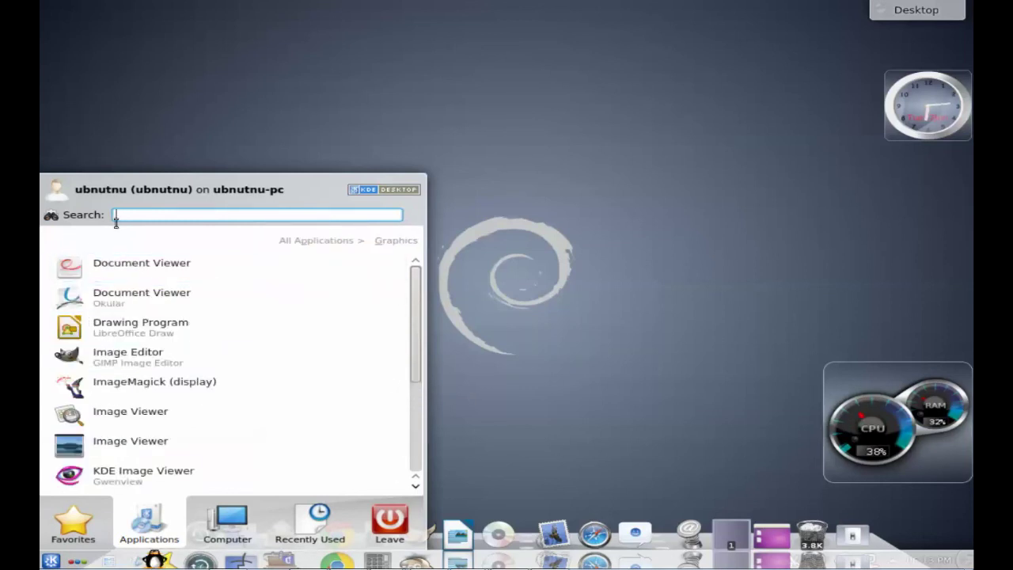
left_click(305, 242)
scroll(129, 432, "down", 2)
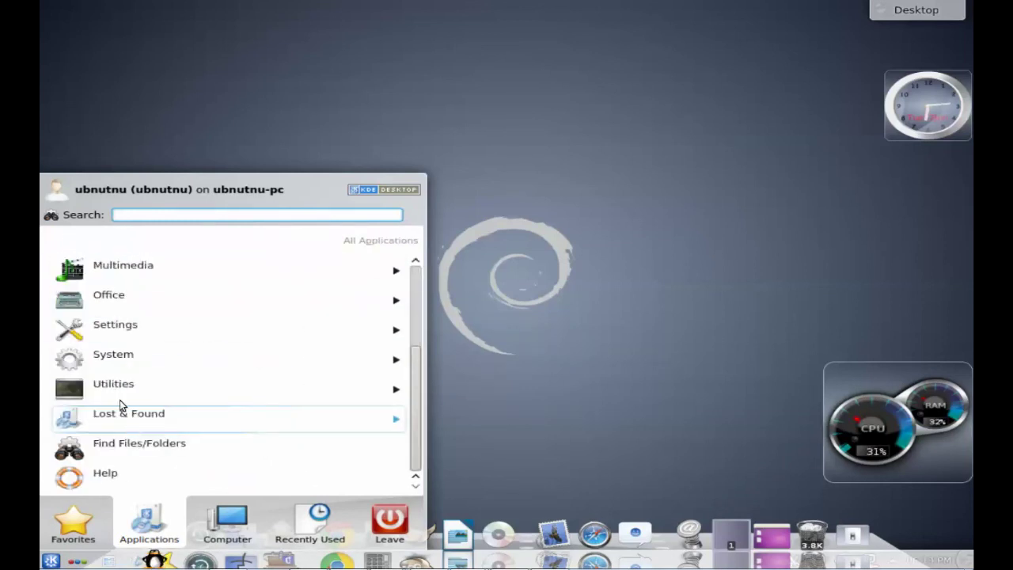
left_click(120, 391)
left_click(317, 240)
scroll(237, 350, "up", 1)
Step: Log out of KDE through Leave > Log out and confirm Logout
left_click(390, 523)
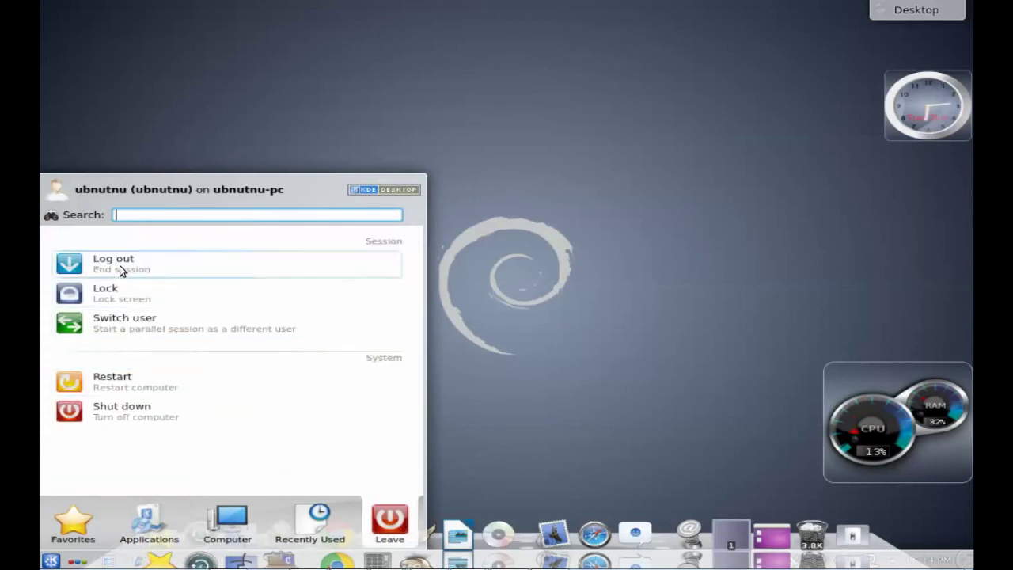
left_click(119, 265)
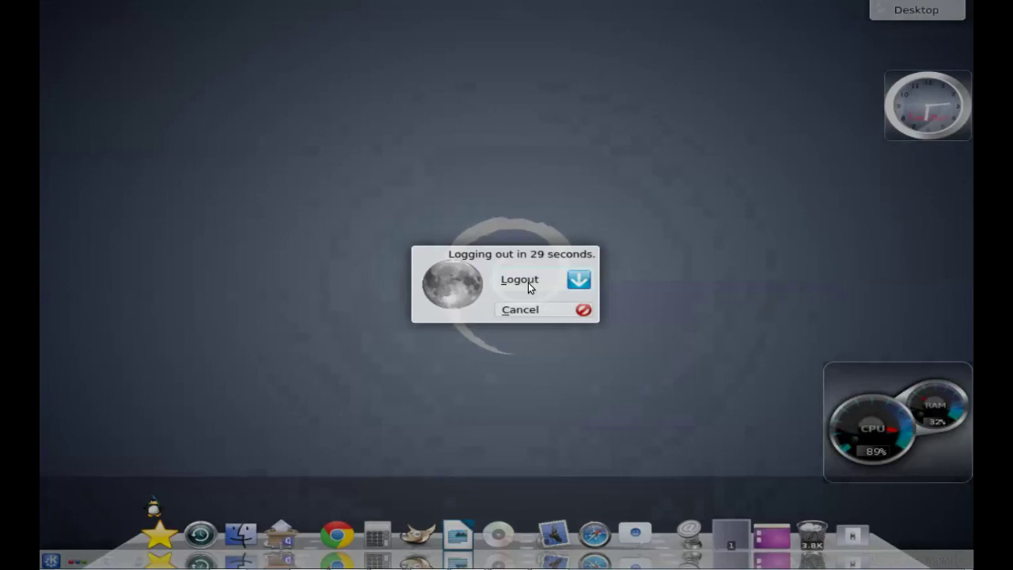
left_click(527, 284)
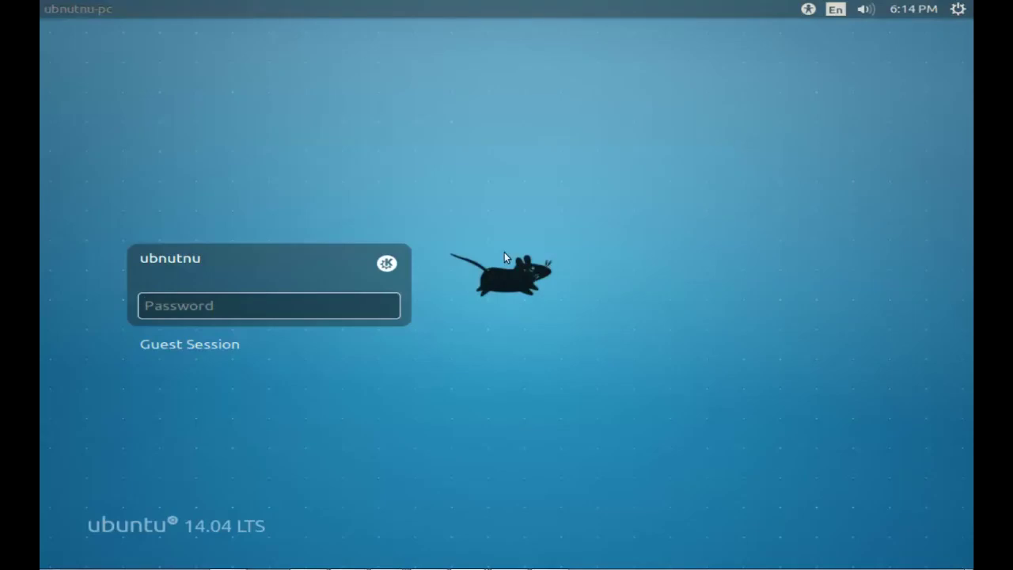
Step: Log in to the LXDE session with the account password
left_click(385, 265)
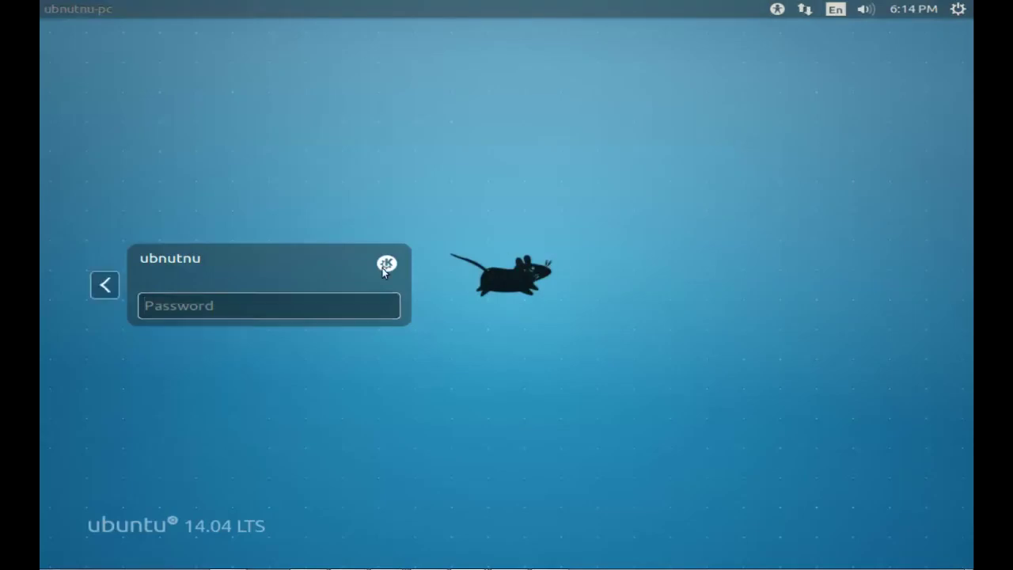
left_click(225, 485)
type("••••")
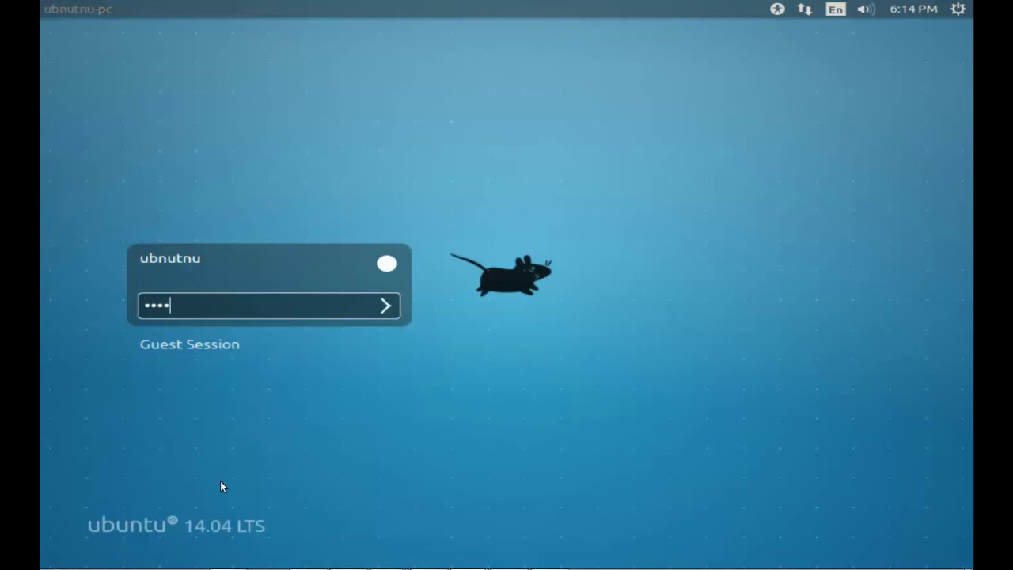
left_click(388, 307)
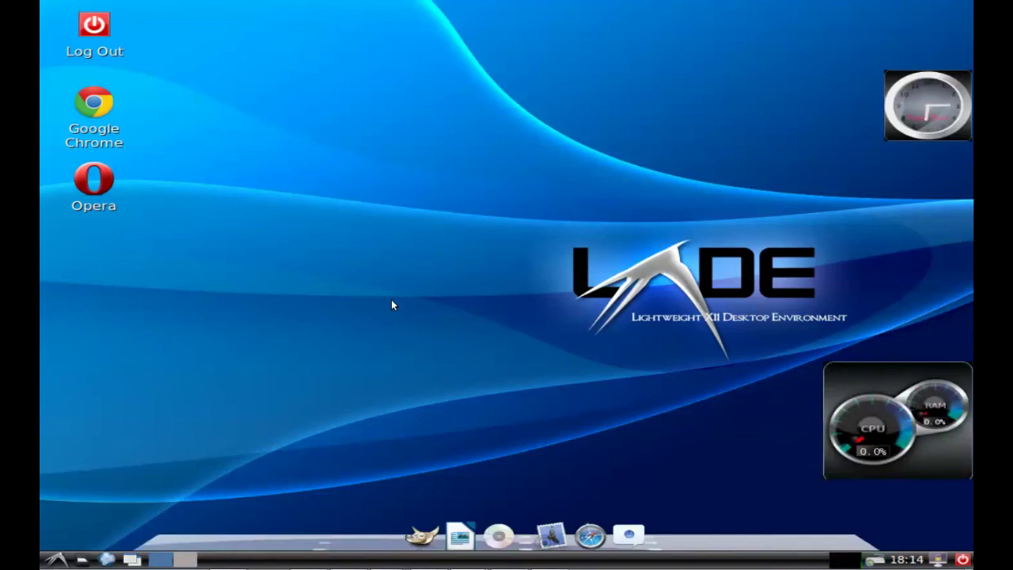
Step: Browse the LXDE application menu's submenus without launching anything
left_click(55, 560)
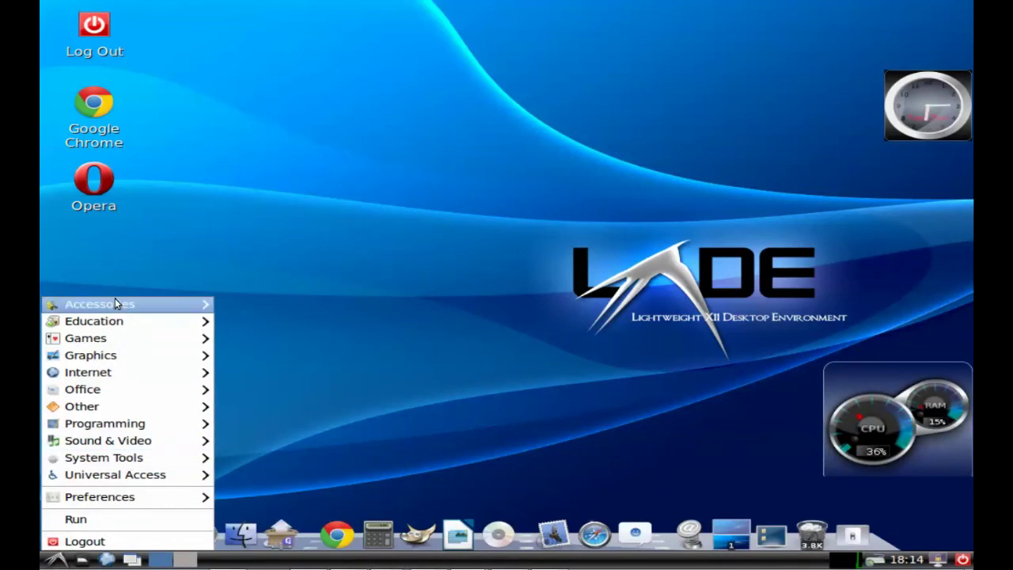
mouse_move(118, 303)
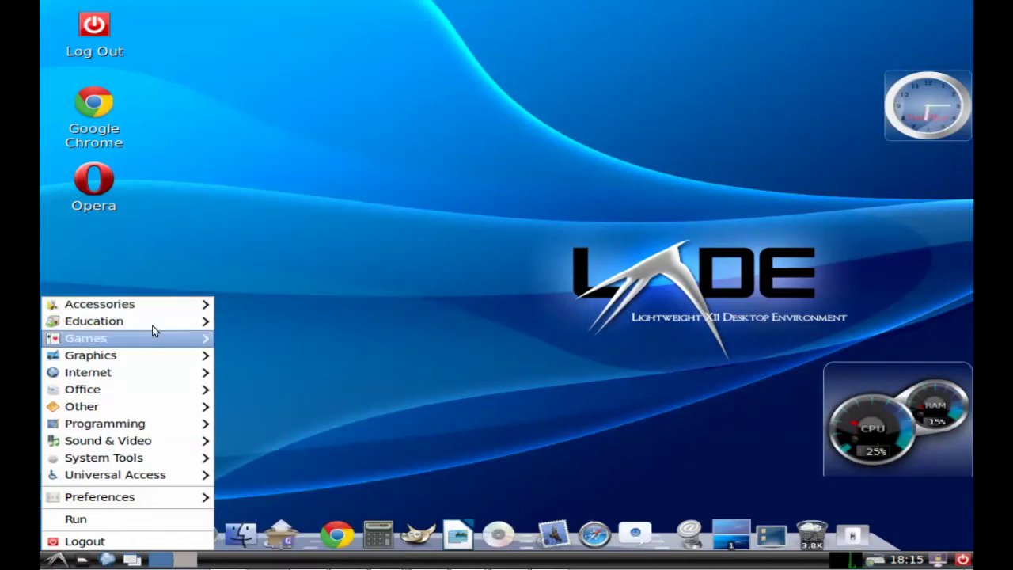
mouse_move(160, 323)
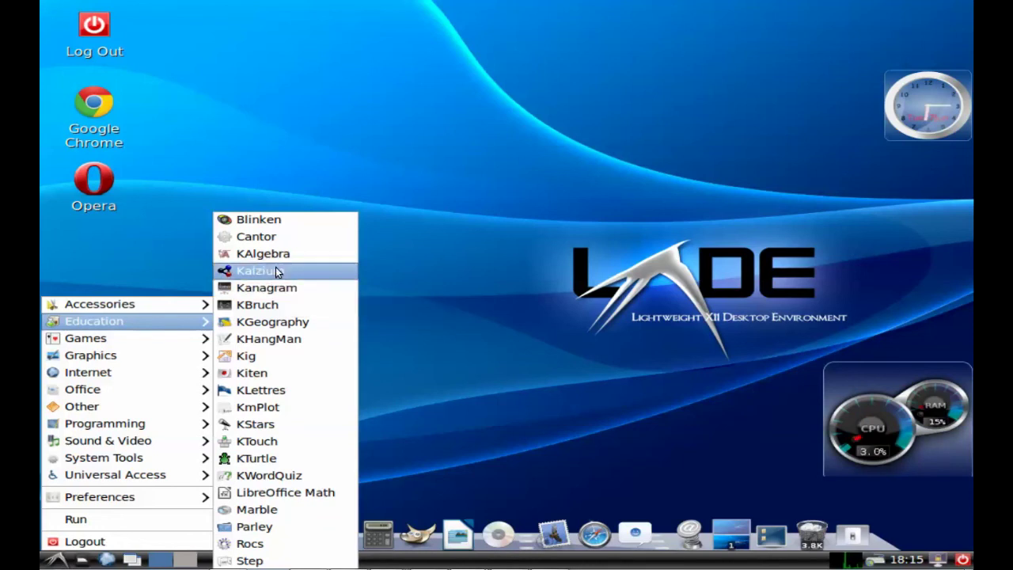
left_click(521, 200)
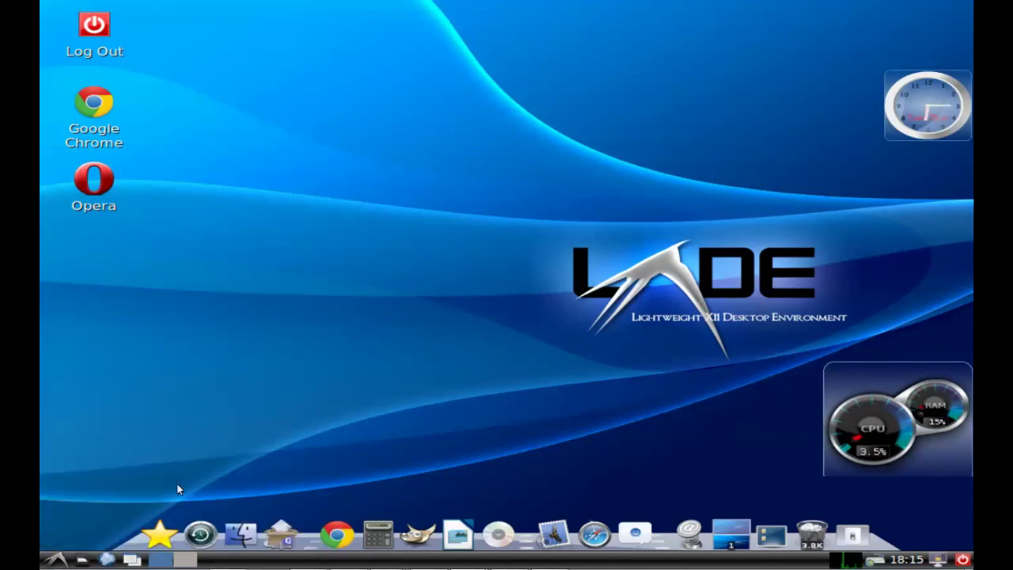
left_click(57, 559)
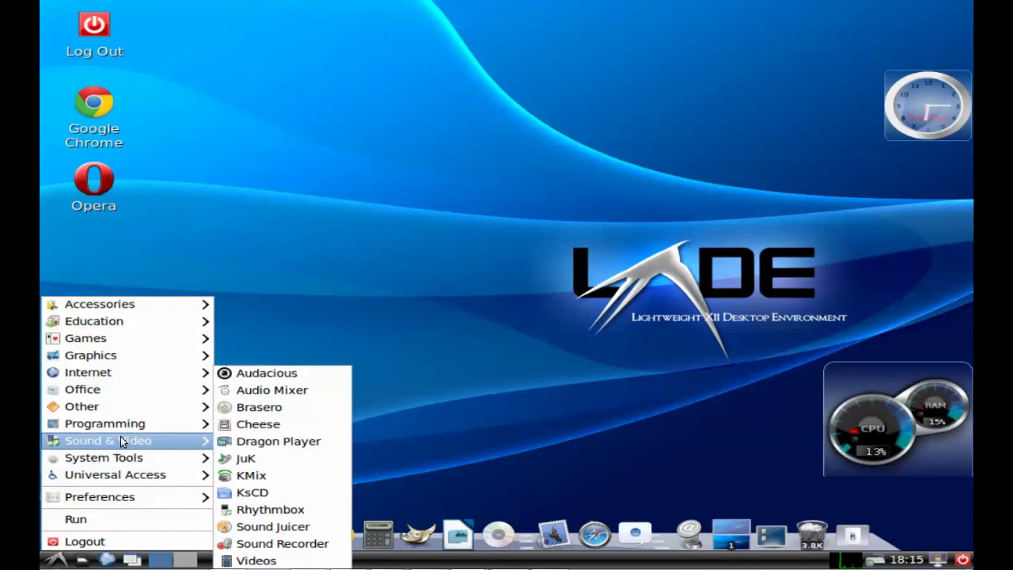
left_click(544, 362)
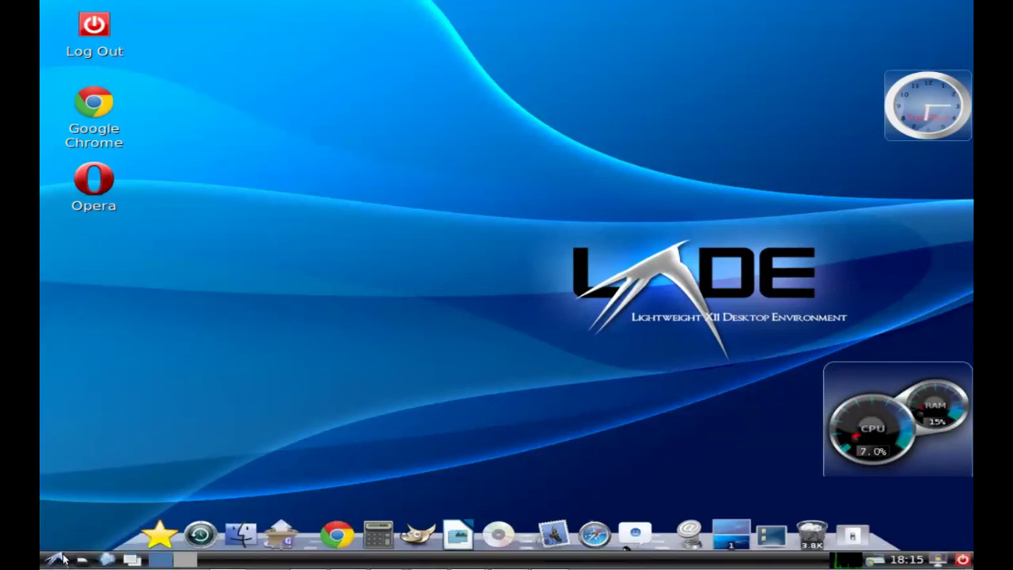
left_click(63, 559)
mouse_move(94, 496)
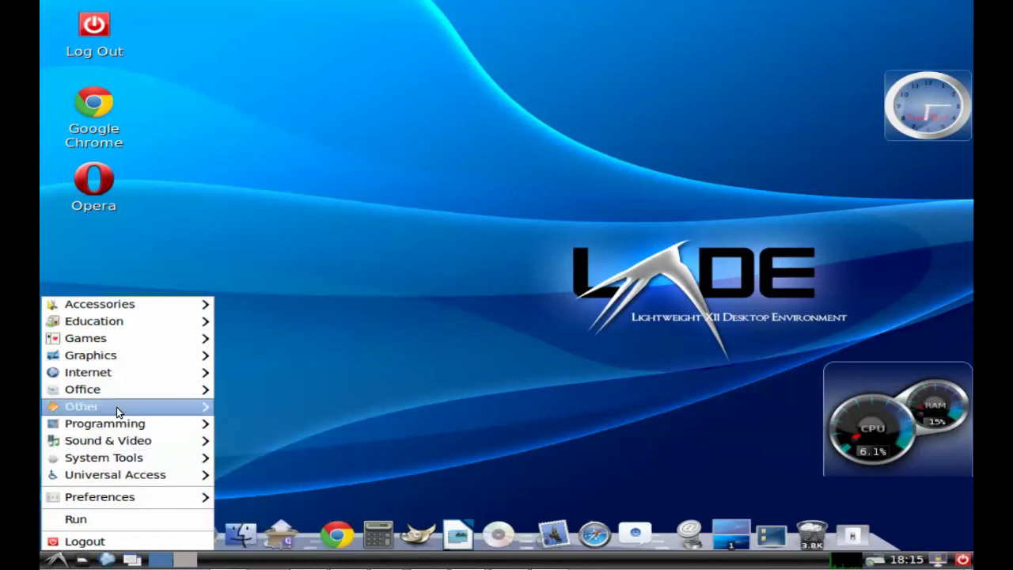
mouse_move(141, 391)
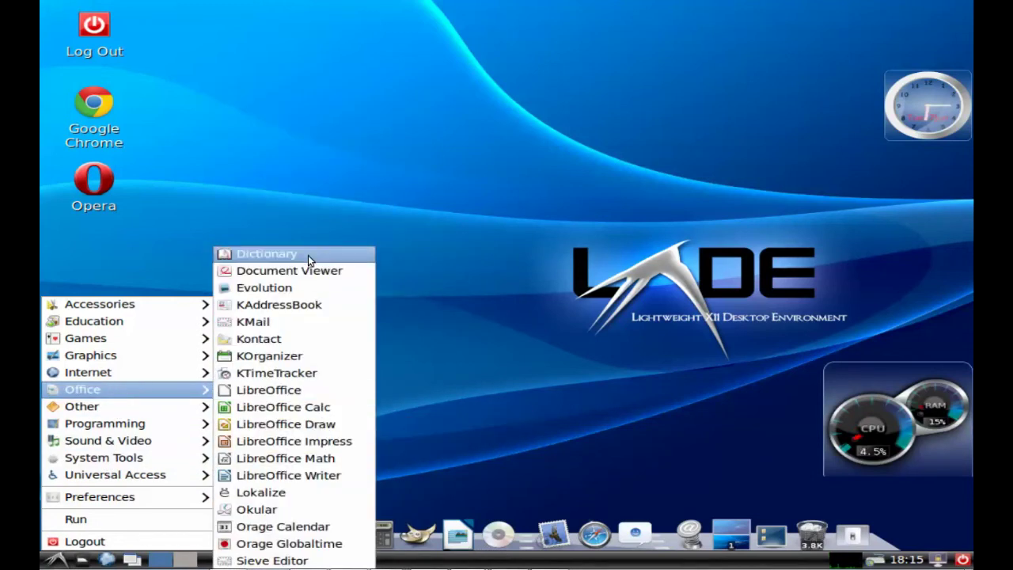
left_click(497, 235)
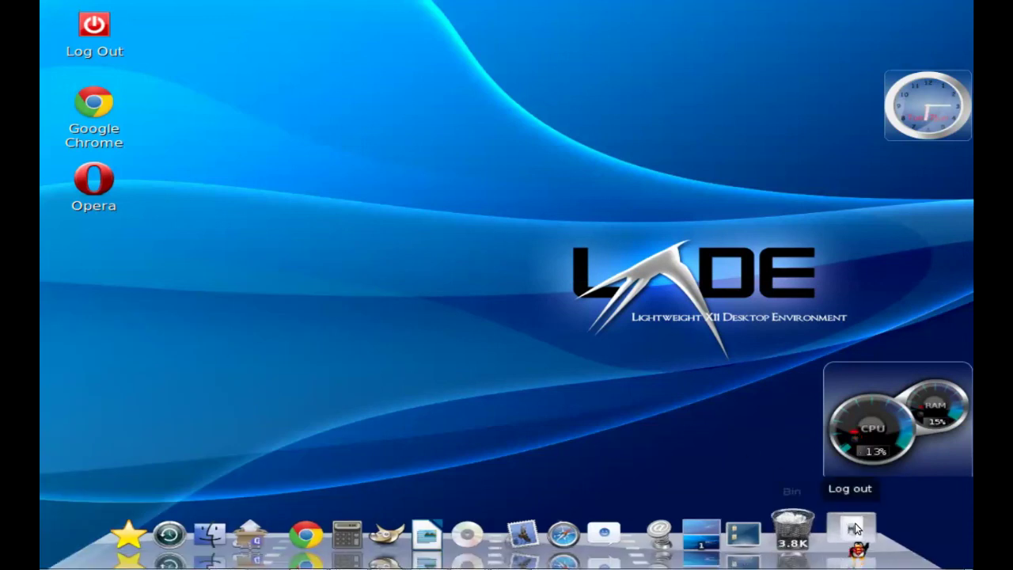
Step: Log out of LXDE from its application menu and confirm
left_click(55, 560)
left_click(79, 542)
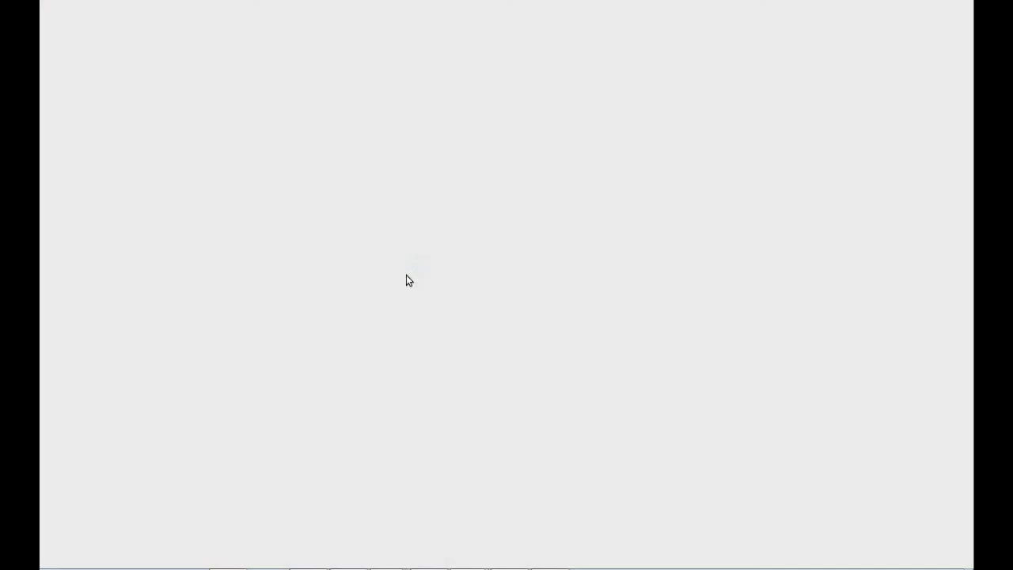
left_click(394, 428)
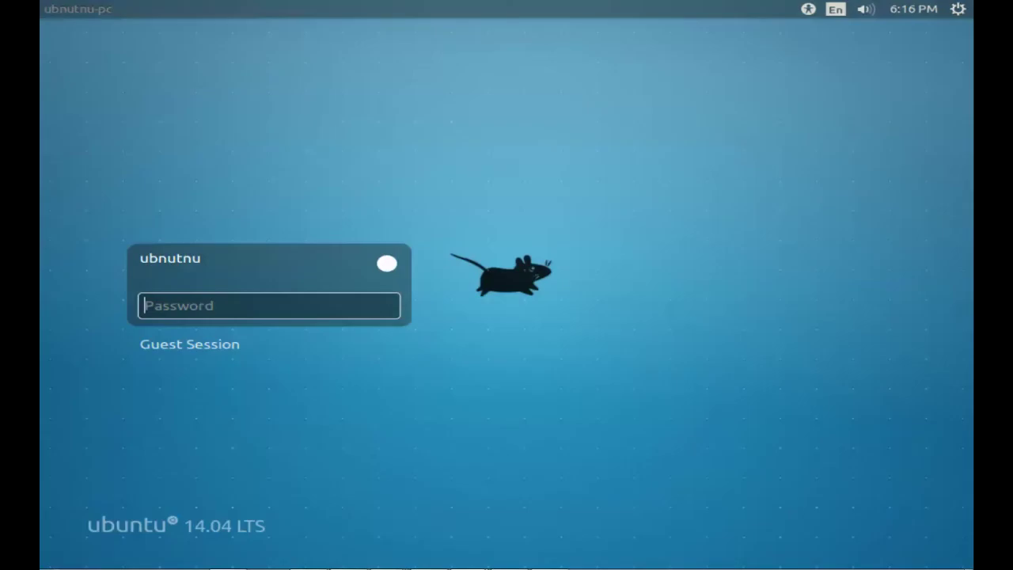
Step: Log in to the Ubuntu (Default) session with the account password
left_click(387, 264)
left_click(230, 538)
type("****")
left_click(388, 307)
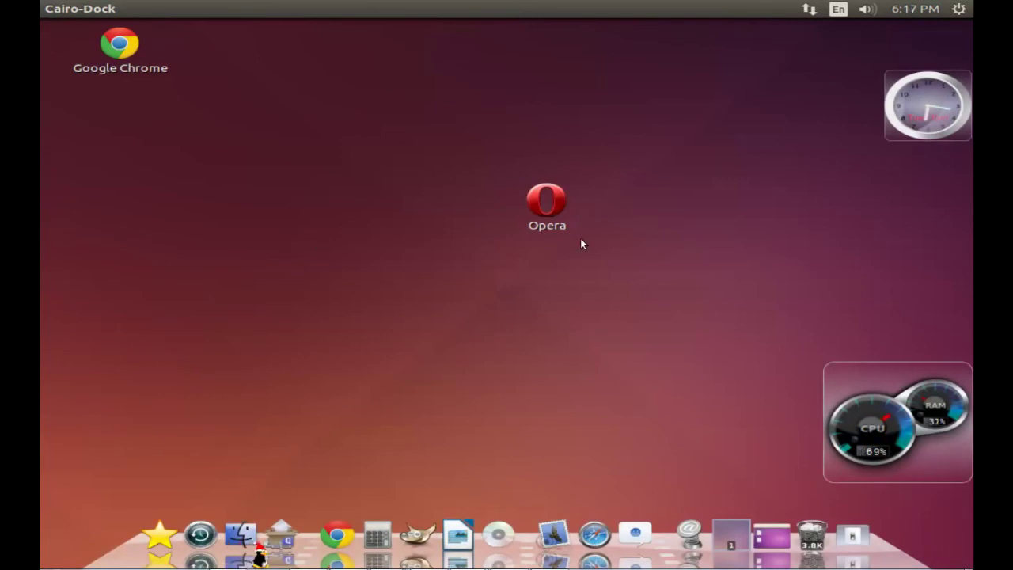
Step: Log out of the Ubuntu session using the system menu and the dock's session applet
left_click(959, 16)
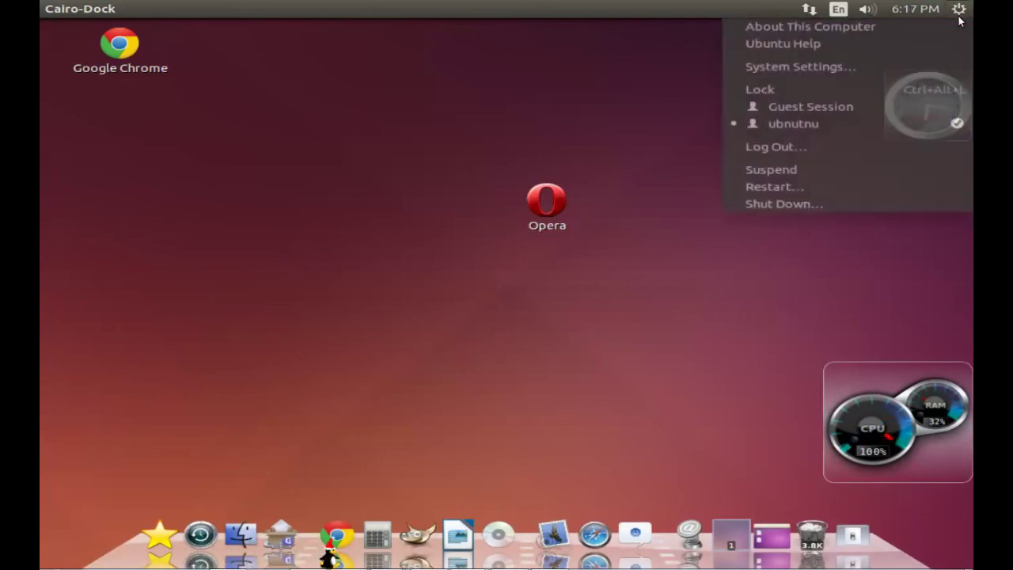
left_click(810, 142)
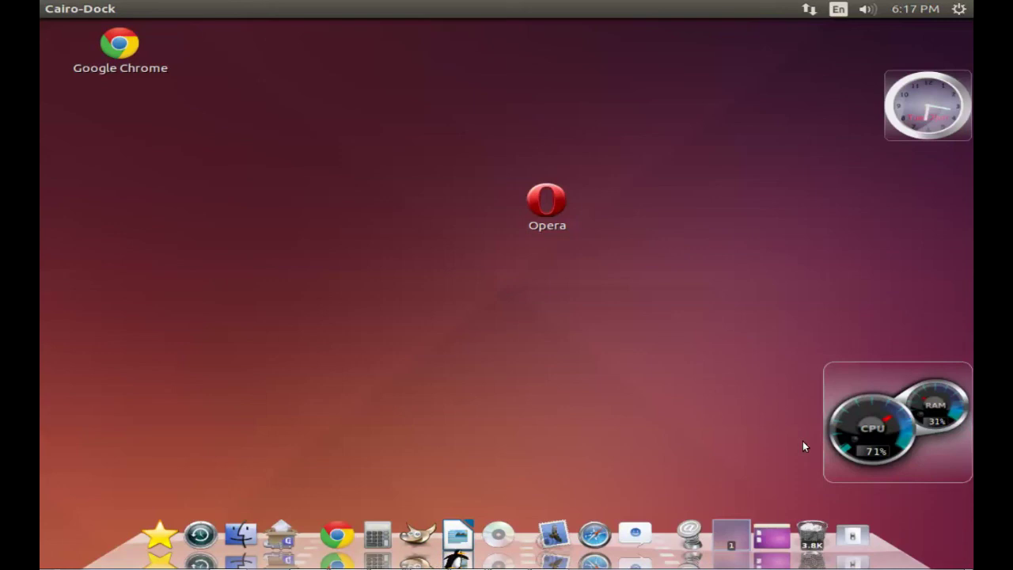
left_click(848, 536)
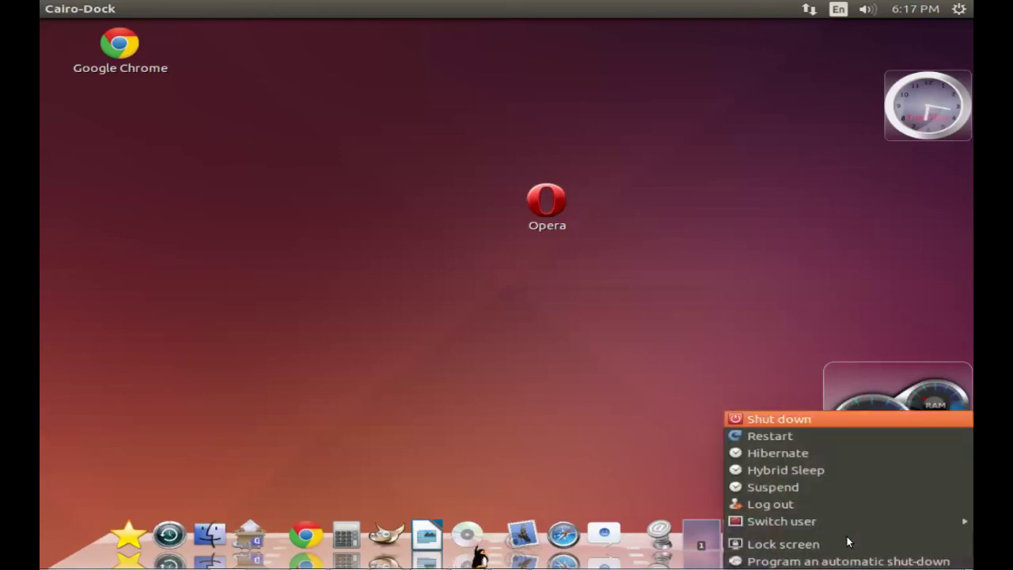
left_click(747, 501)
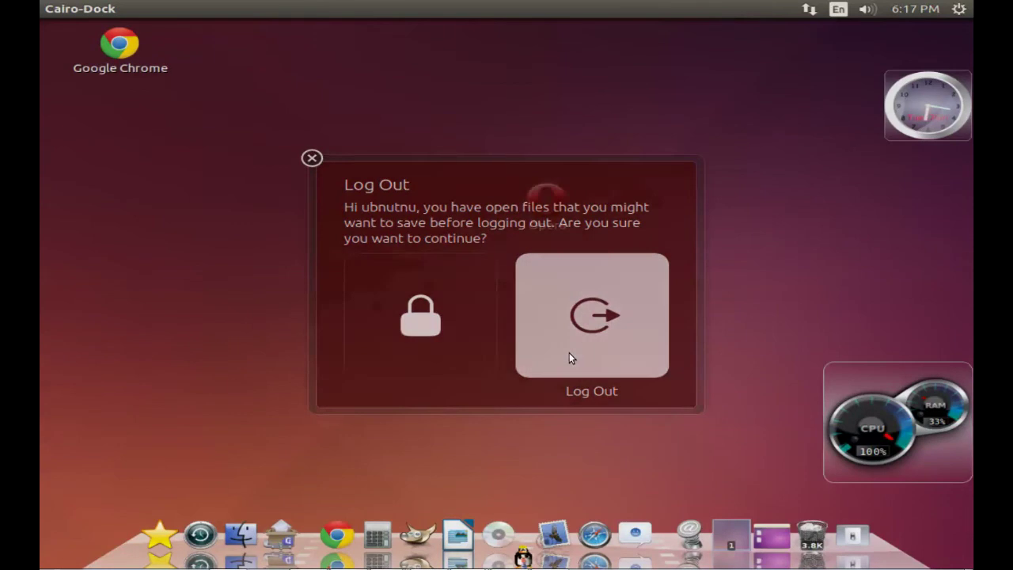
left_click(569, 358)
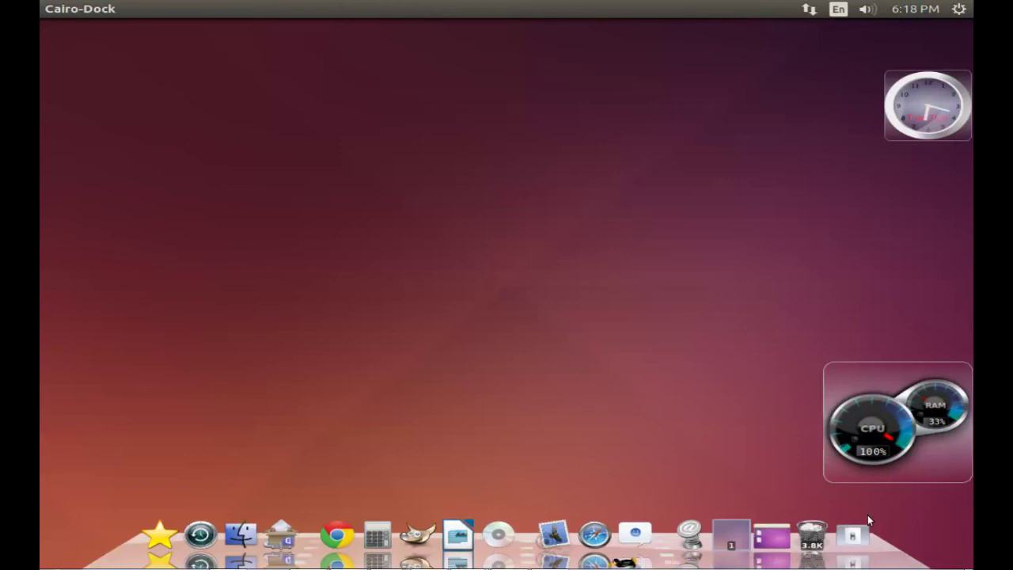
left_click(845, 531)
left_click(804, 504)
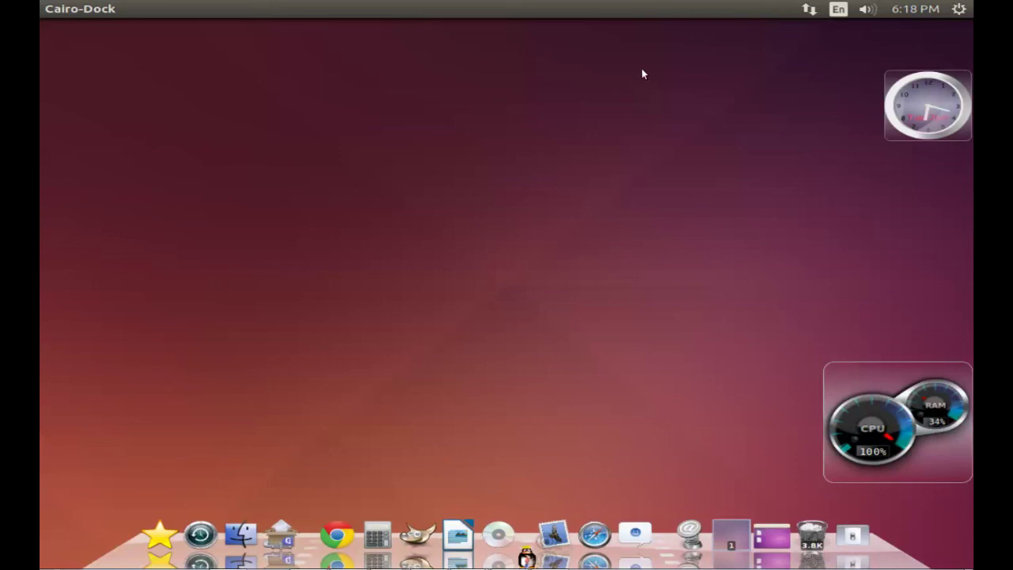
left_click(857, 536)
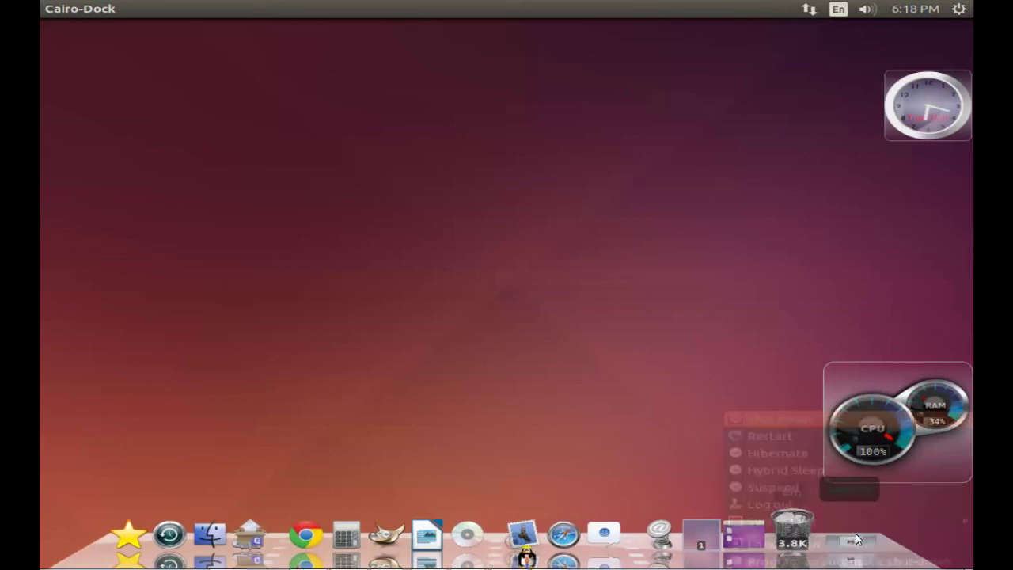
left_click(782, 507)
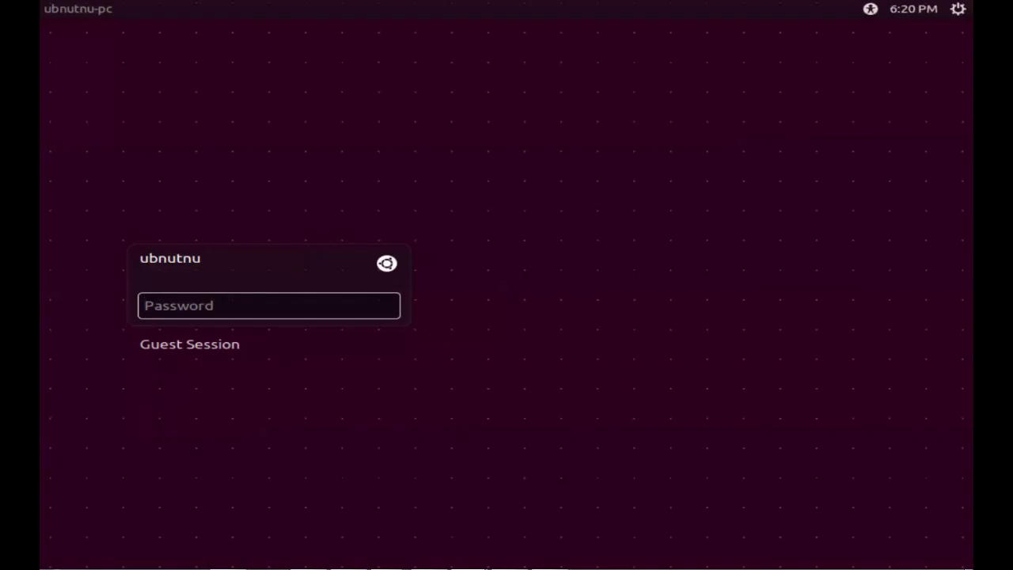
Step: Log in to the Xfce session with the account password
left_click(386, 263)
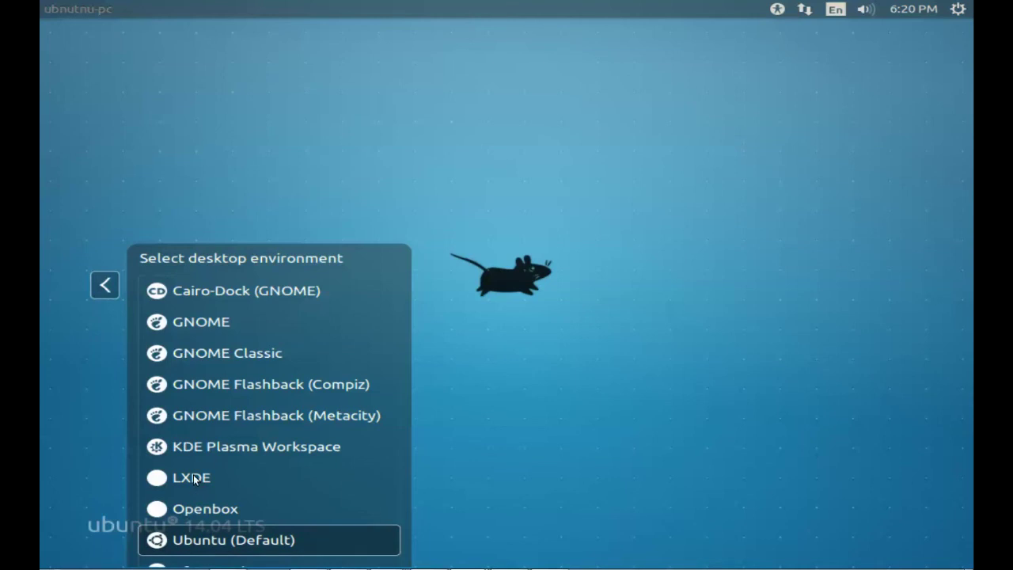
left_click(212, 564)
type("••••")
left_click(398, 313)
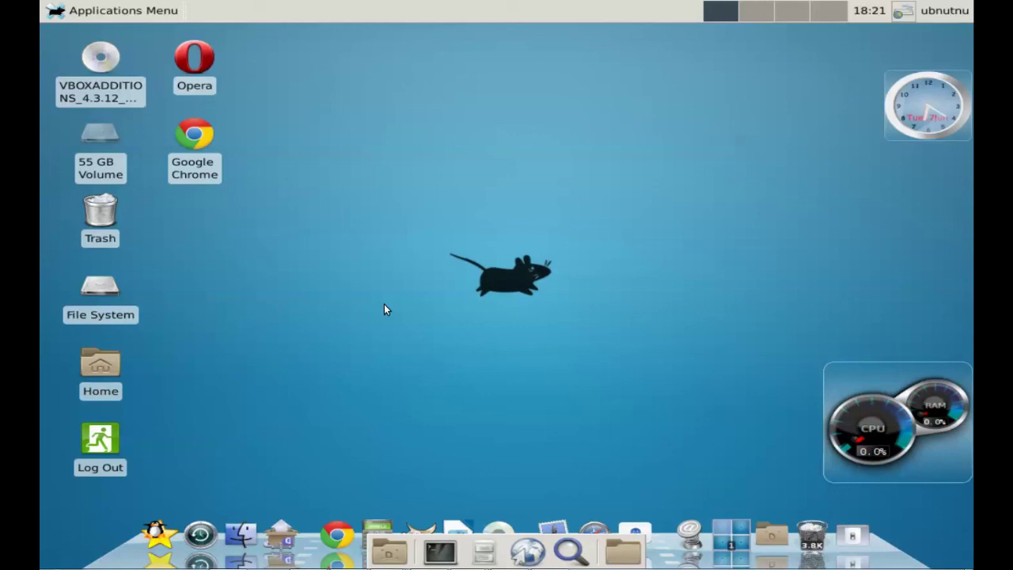
left_click(77, 13)
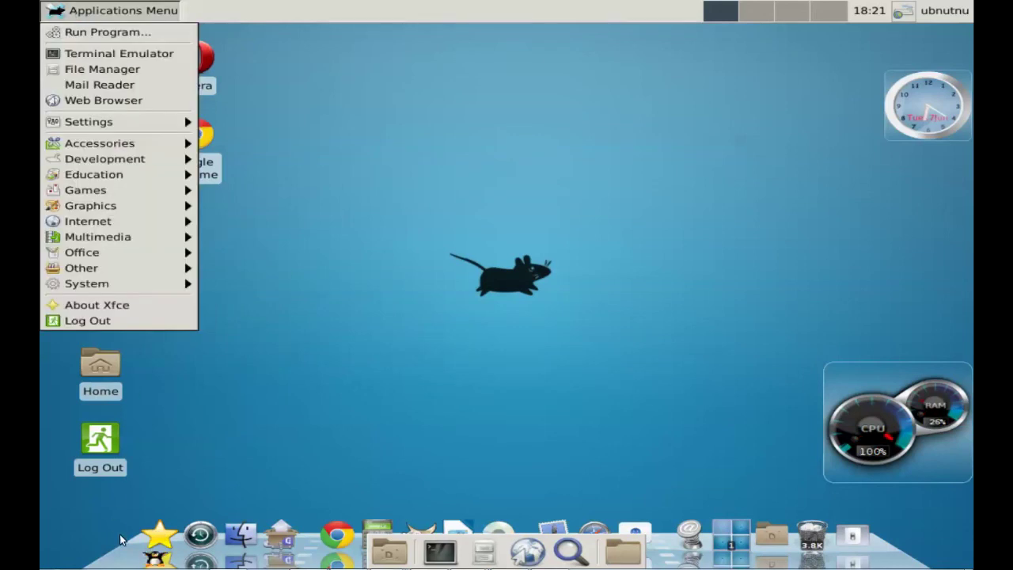
right_click(125, 552)
right_click(125, 552)
left_click(123, 552)
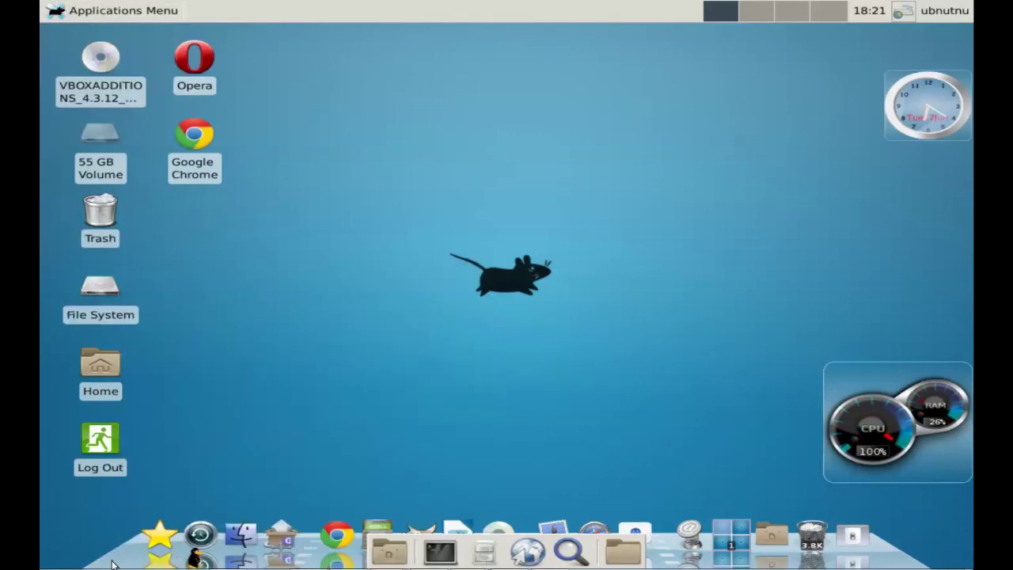
right_click(122, 552)
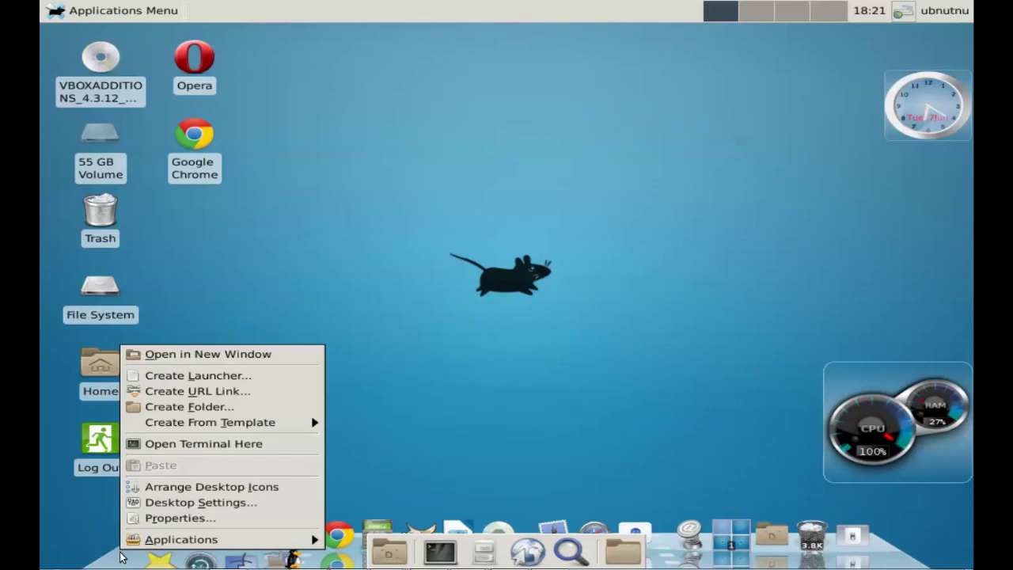
left_click(121, 558)
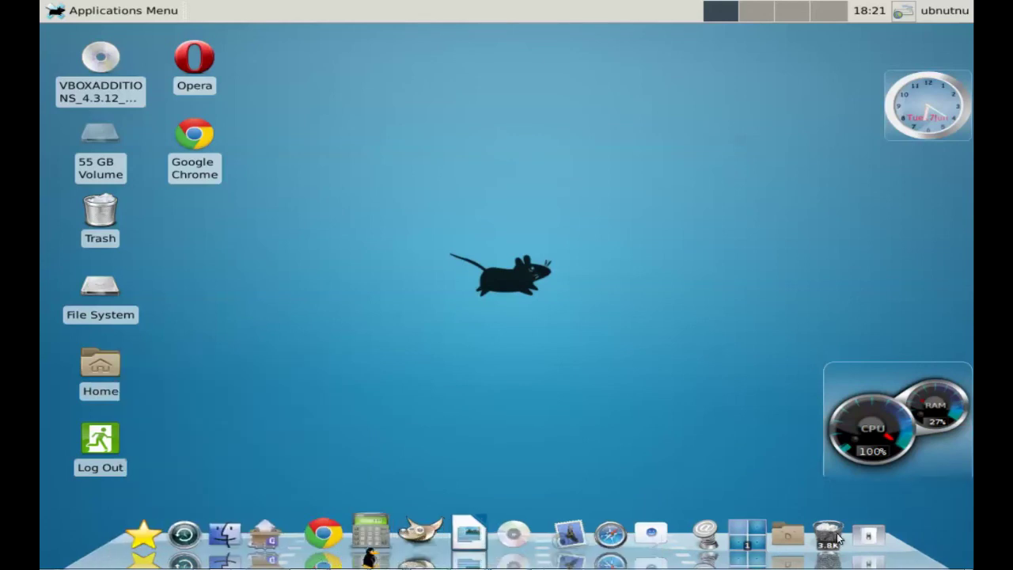
right_click(884, 544)
mouse_move(855, 523)
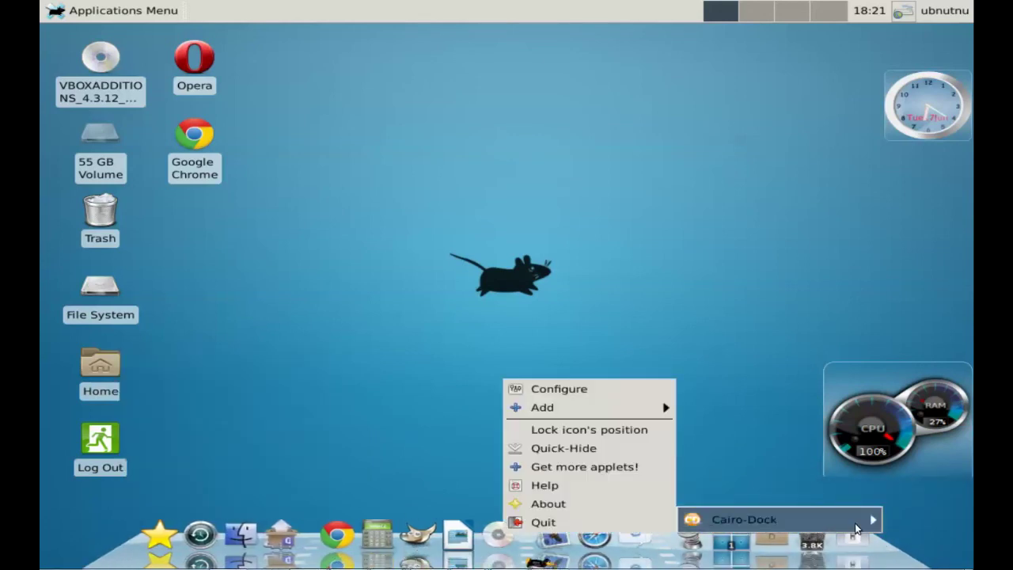
left_click(593, 514)
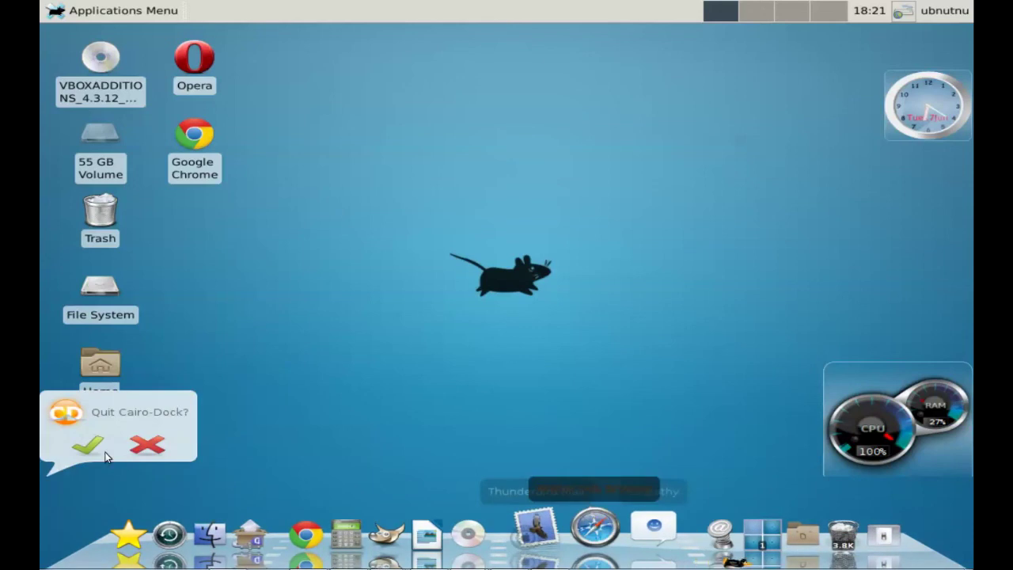
left_click(94, 447)
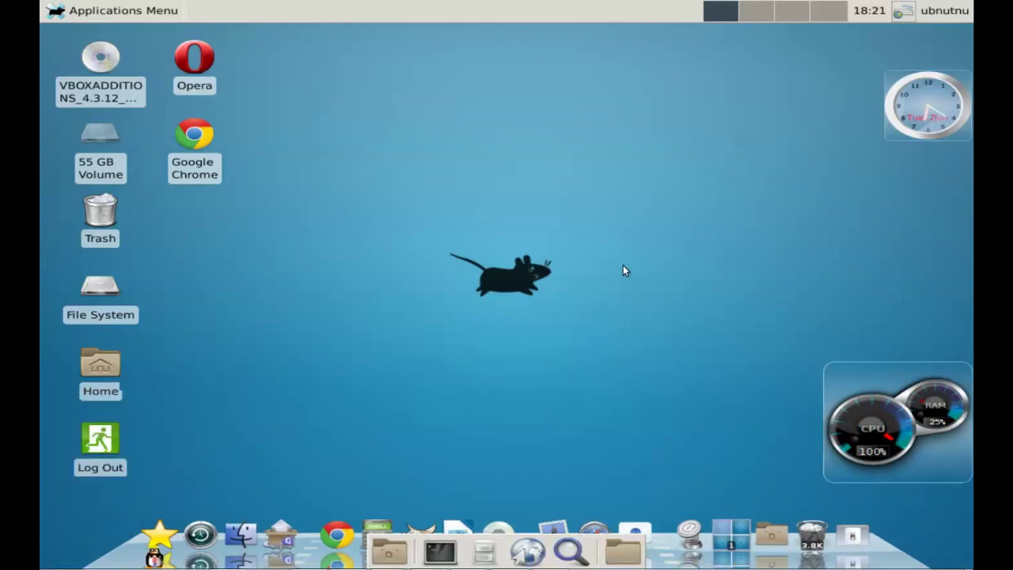
Step: Add Disks and GIMP Image Editor launchers to the desktop from the Applications Menu
left_click(126, 15)
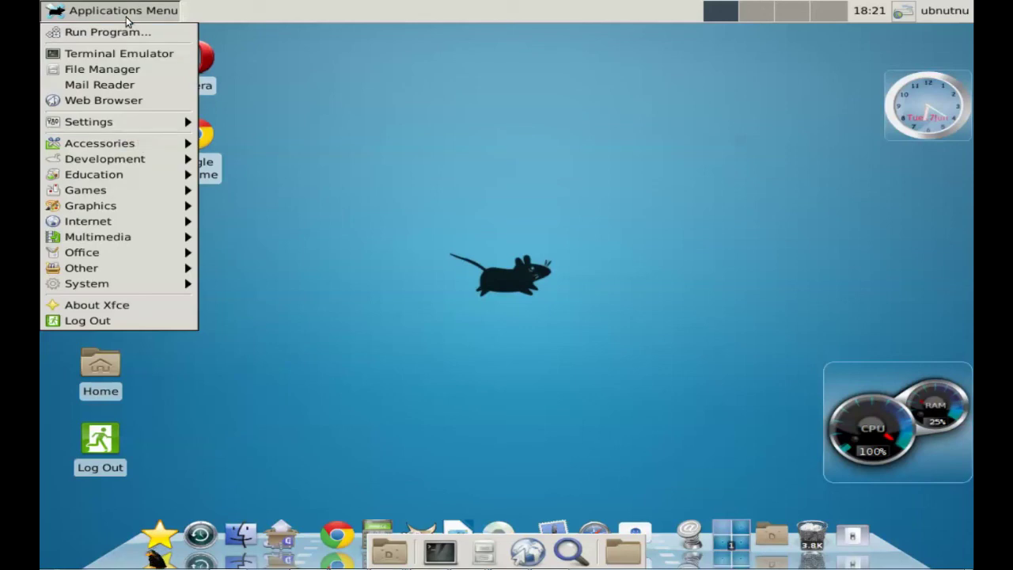
mouse_move(140, 144)
left_click(509, 169)
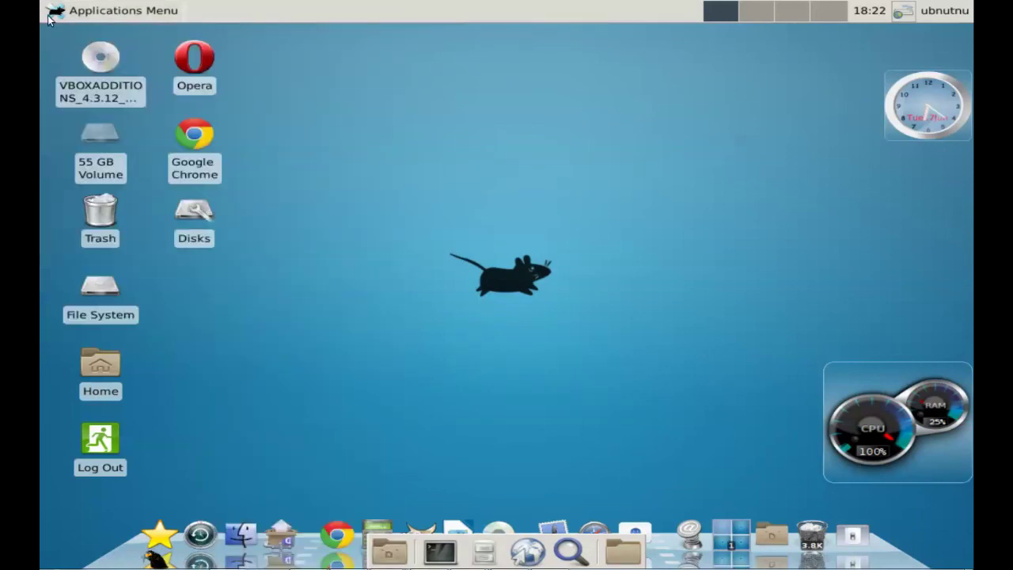
left_click(119, 11)
mouse_move(111, 209)
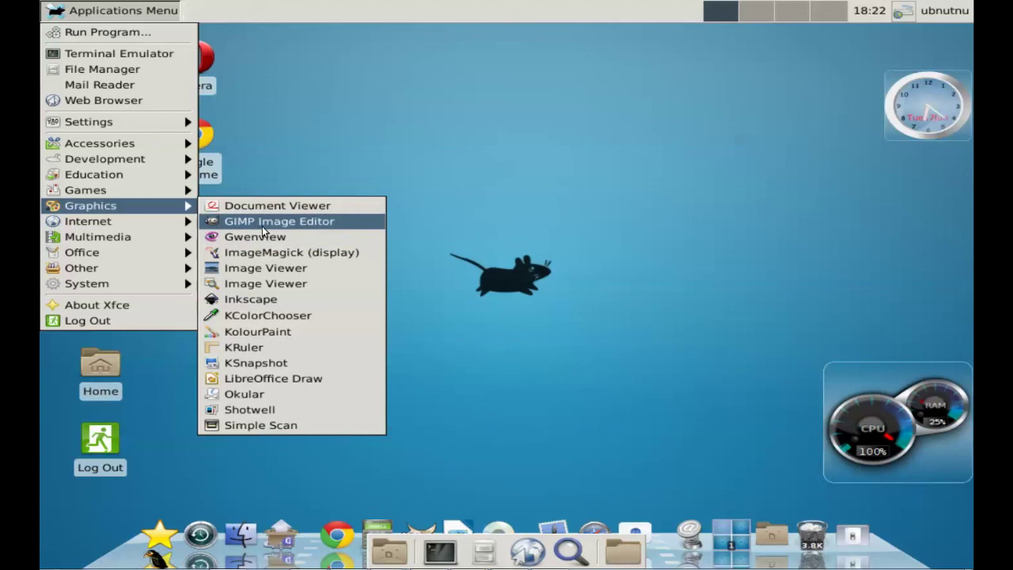
left_click(317, 221)
Step: Drag a LibreOffice launcher from the Office menu onto the desktop
left_click(118, 10)
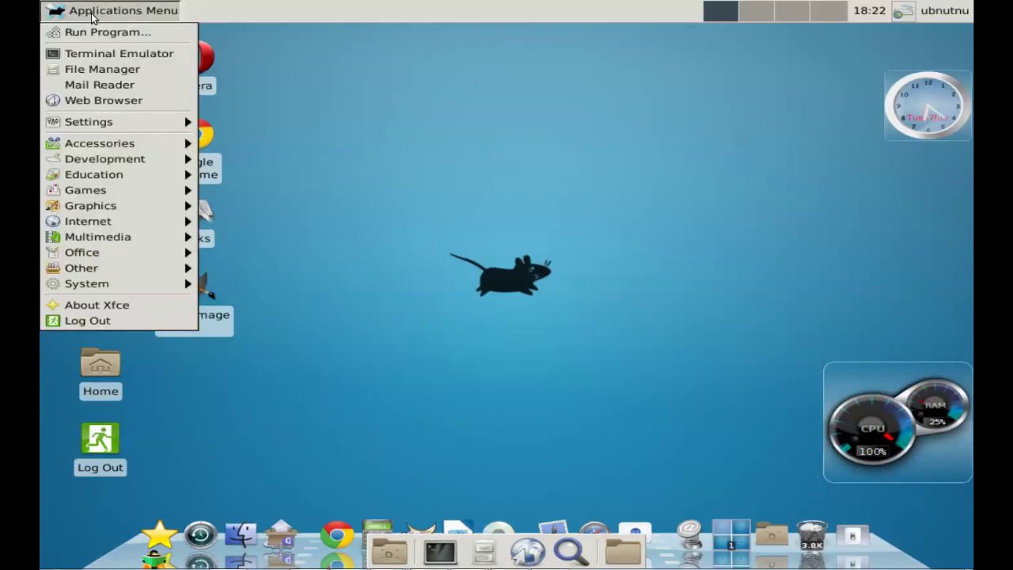
mouse_move(125, 237)
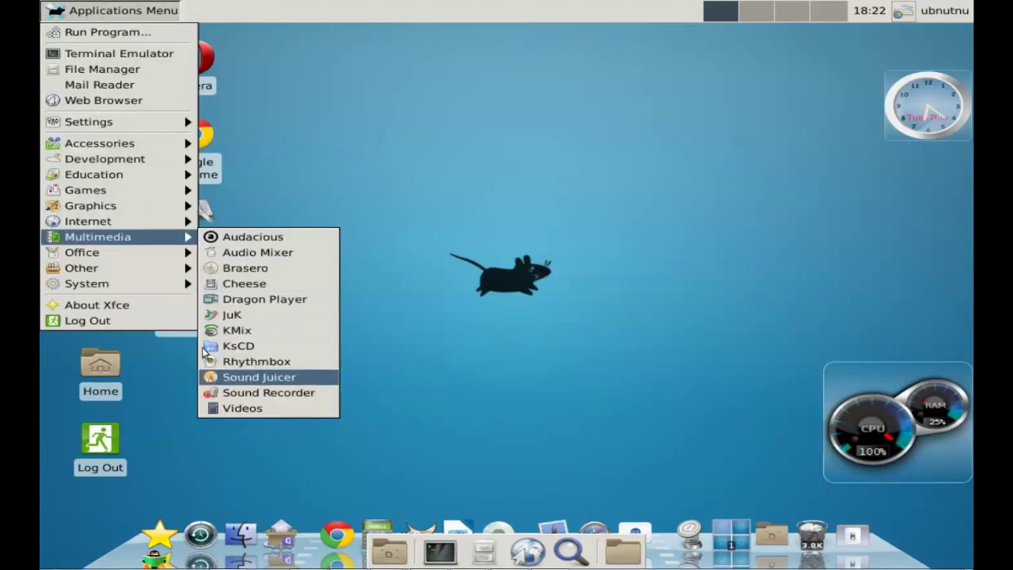
mouse_move(141, 255)
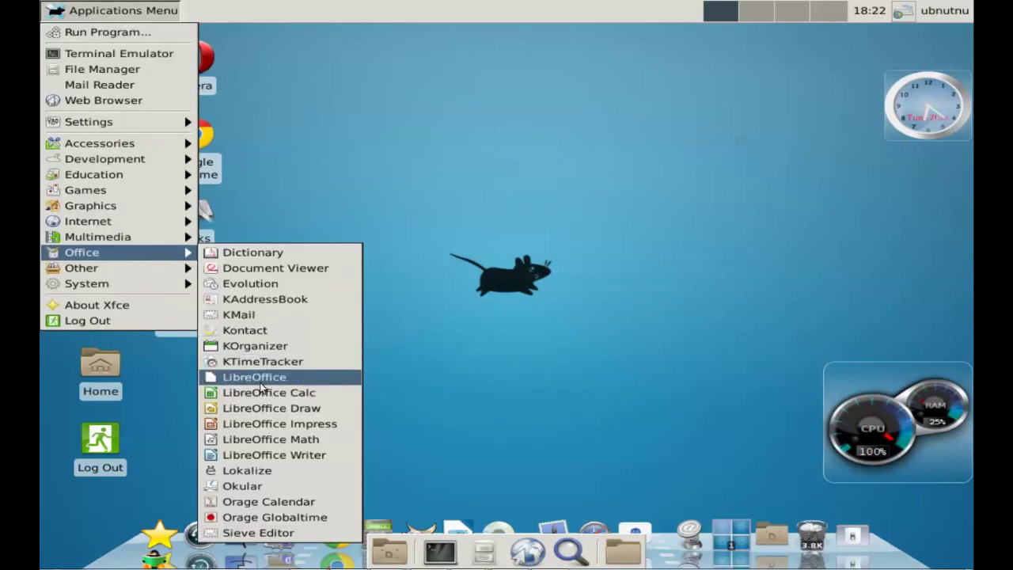
left_click(475, 153)
left_click(87, 14)
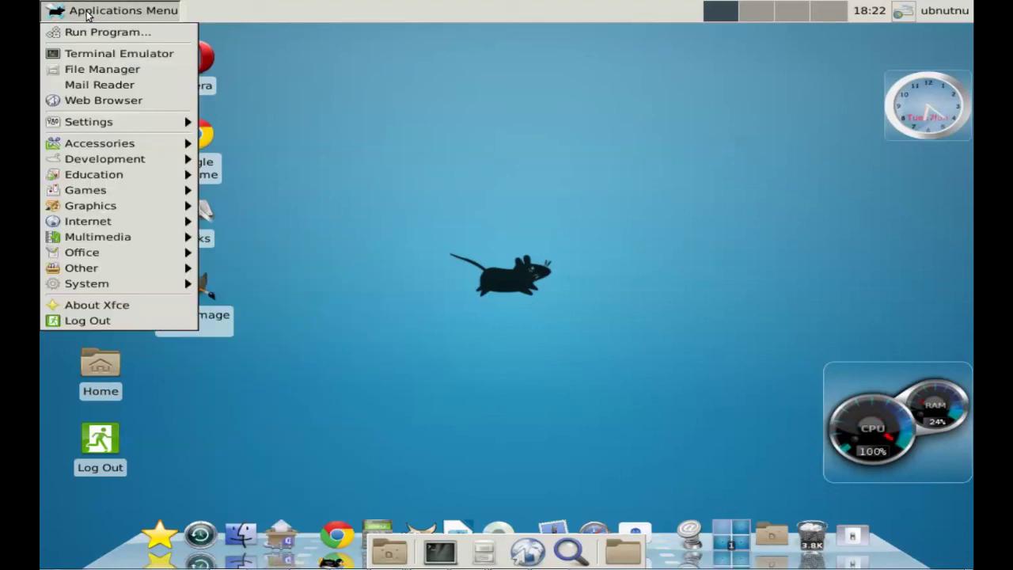
mouse_move(170, 255)
left_click_drag(268, 384, 459, 154)
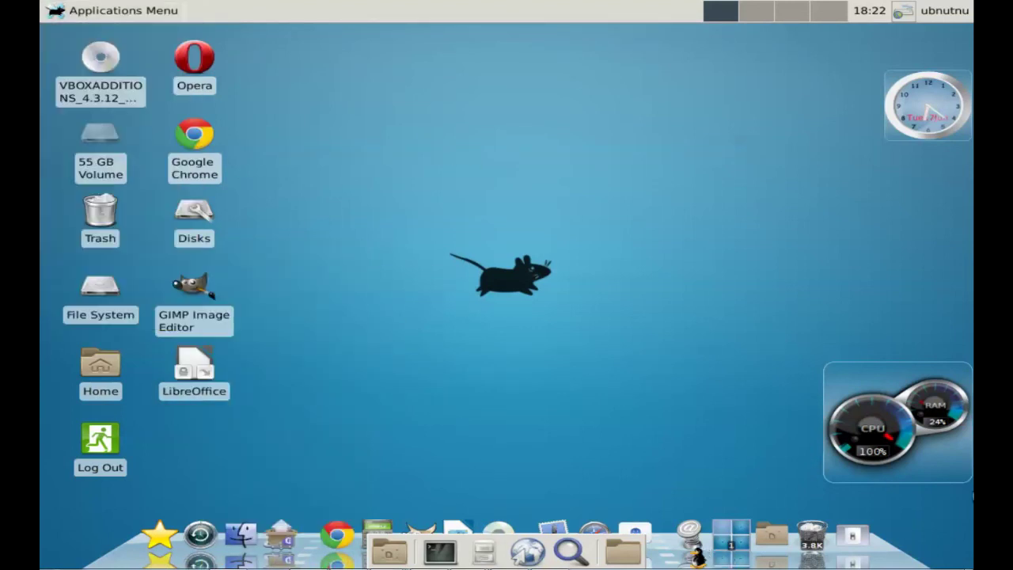
right_click(695, 556)
left_click(911, 563)
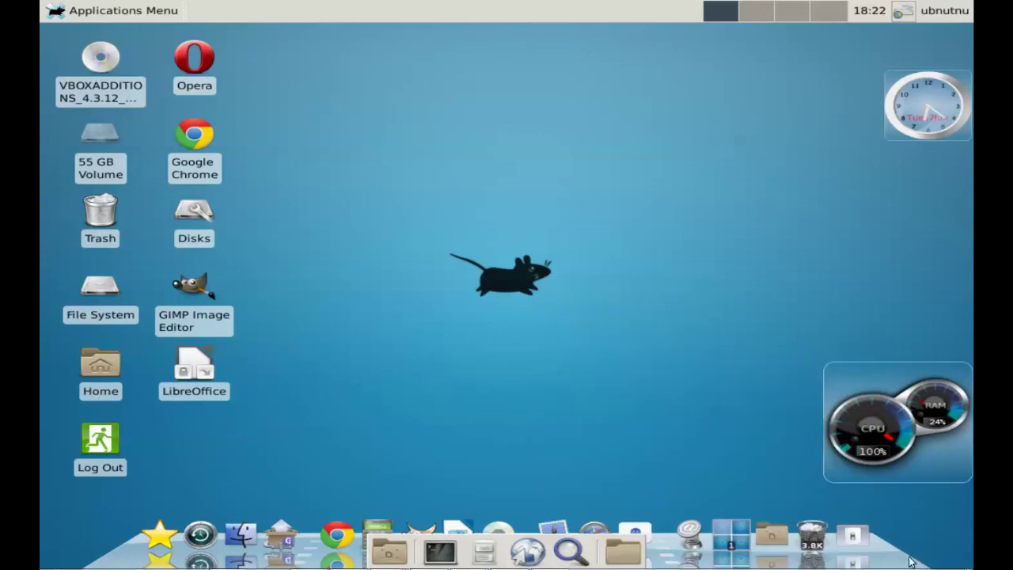